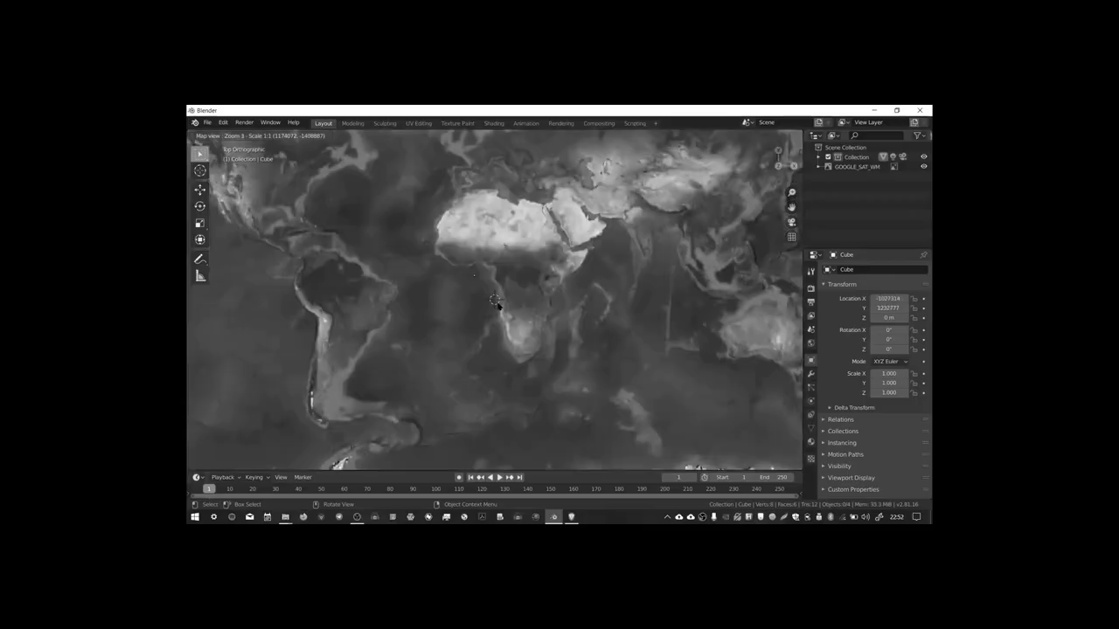
Step: Go to London on the basemap with the zoom level set to 6
scroll(494, 362, "up", 6)
key("g")
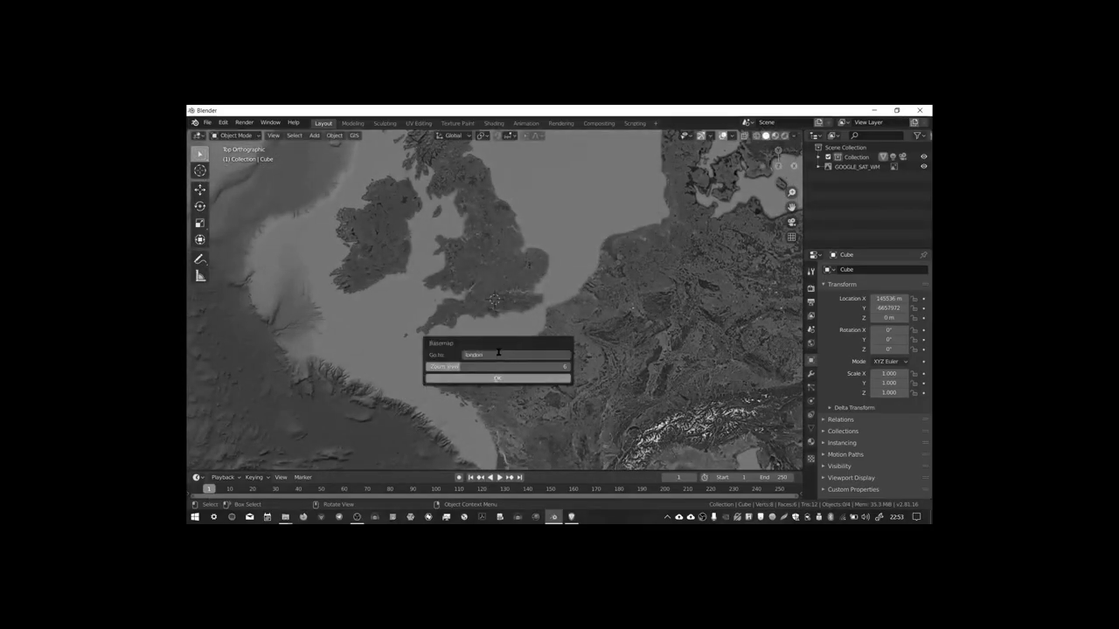
left_click(540, 378)
Step: Export the London map area as a textured plane and open the GIS options
middle_click_drag(657, 338, 515, 292)
key("e")
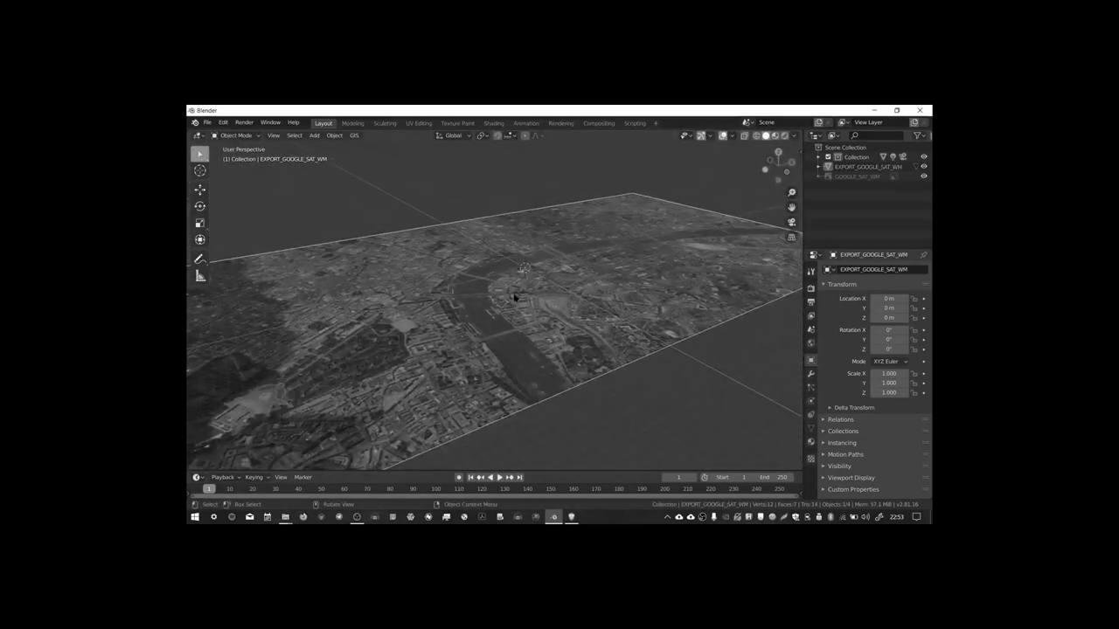
double_click(446, 231)
left_click(354, 135)
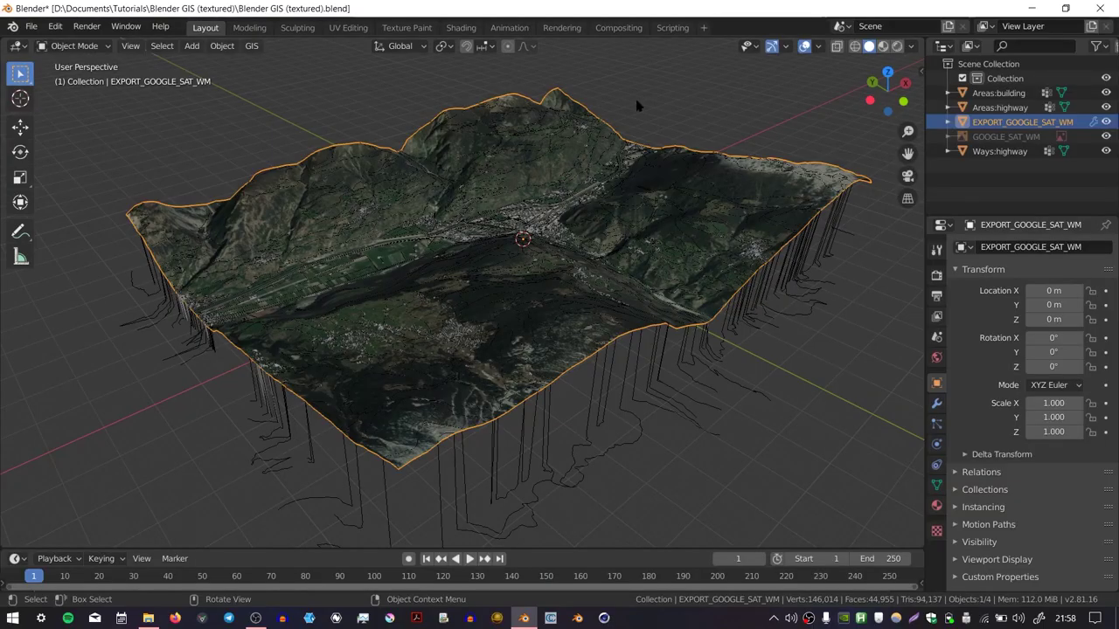
Step: Select the Areas:building object and enter Edit Mode with face selection
middle_click_drag(542, 223, 555, 260, "ctrl")
scroll(540, 264, "up", 3)
scroll(542, 262, "down", 8)
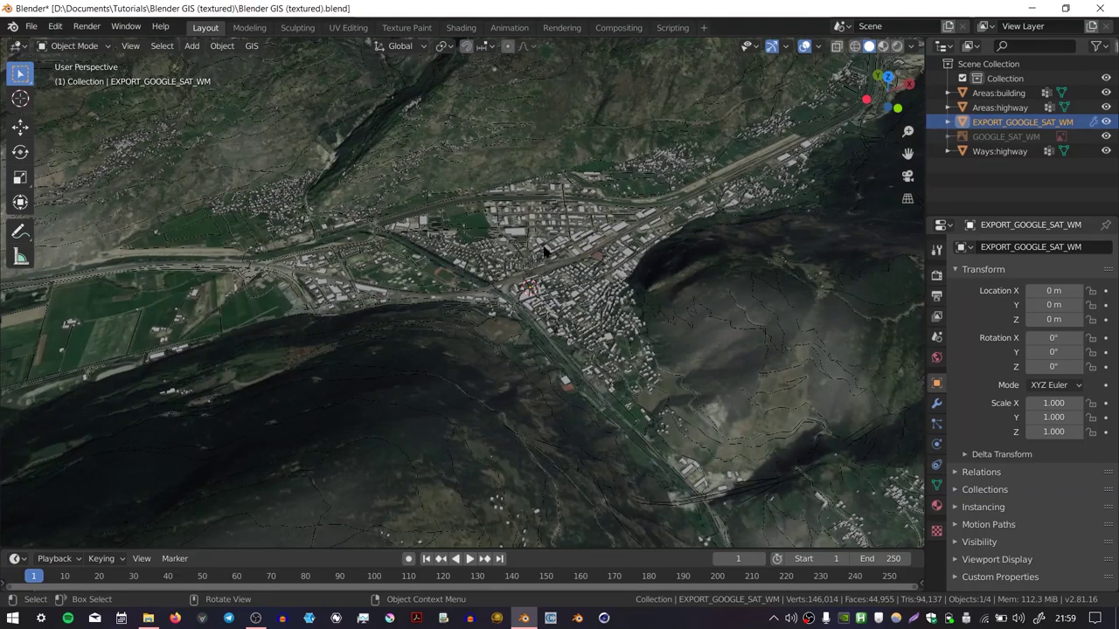
scroll(544, 250, "up", 10)
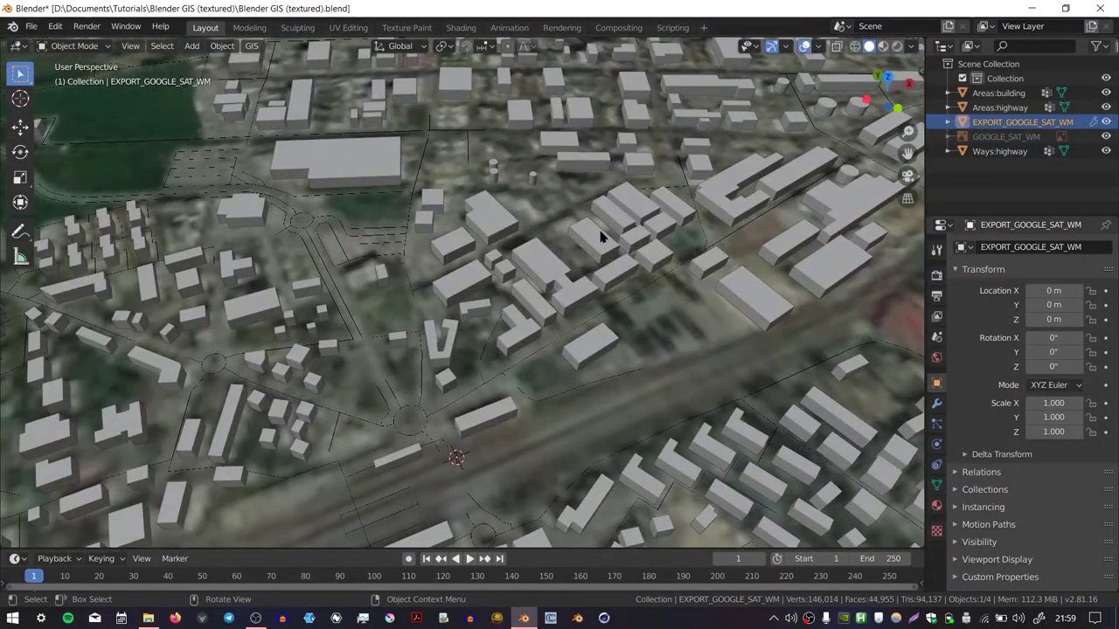
left_click(596, 239)
scroll(598, 241, "down", 5)
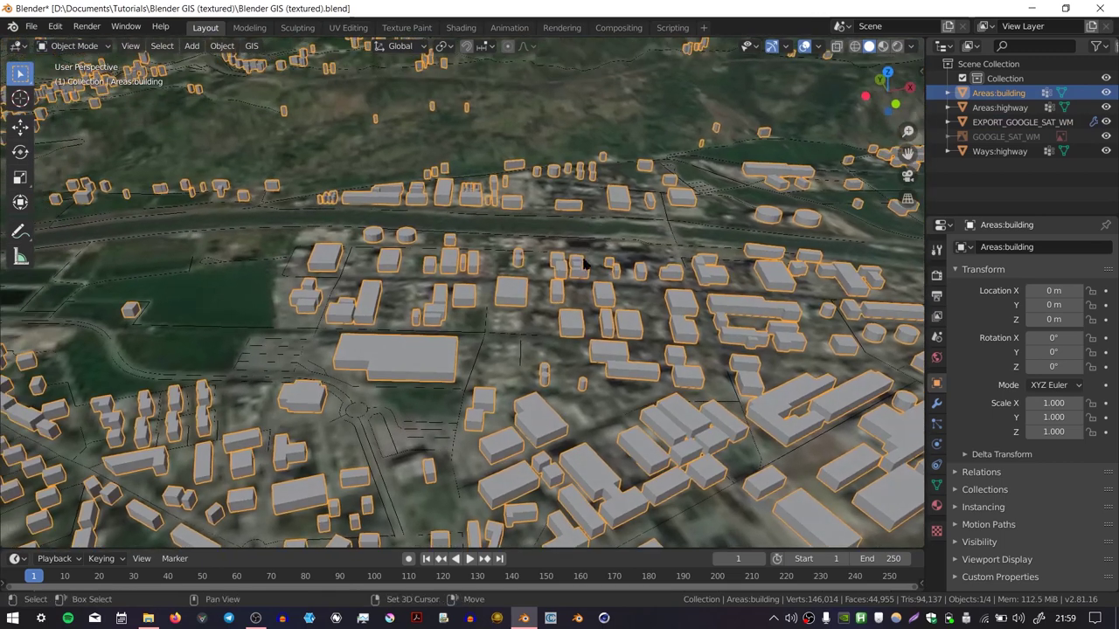
key("Tab")
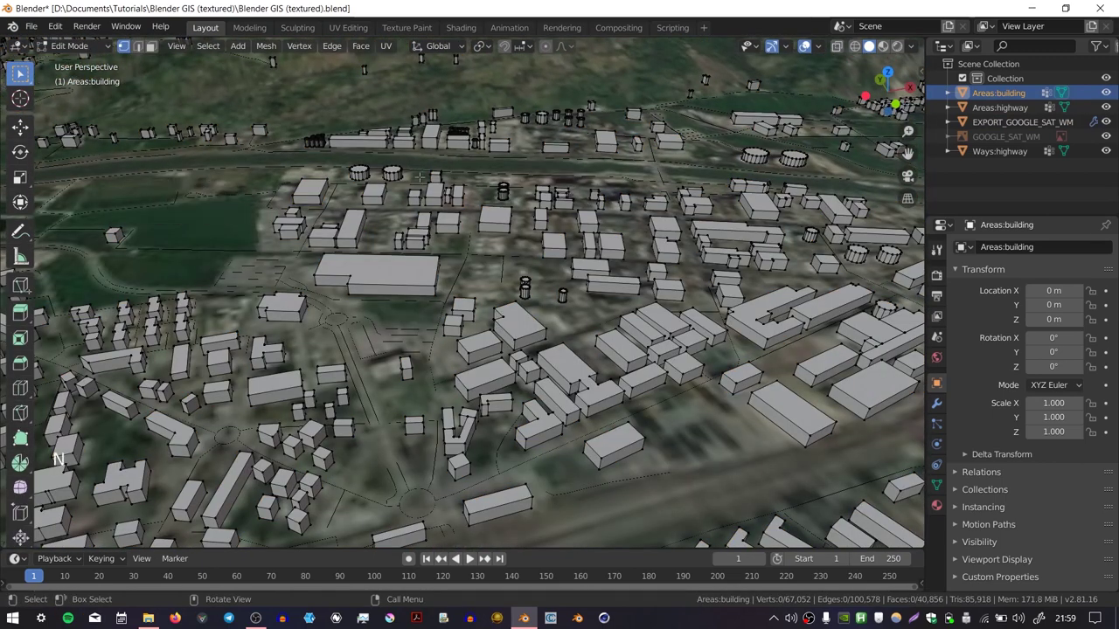
key("3")
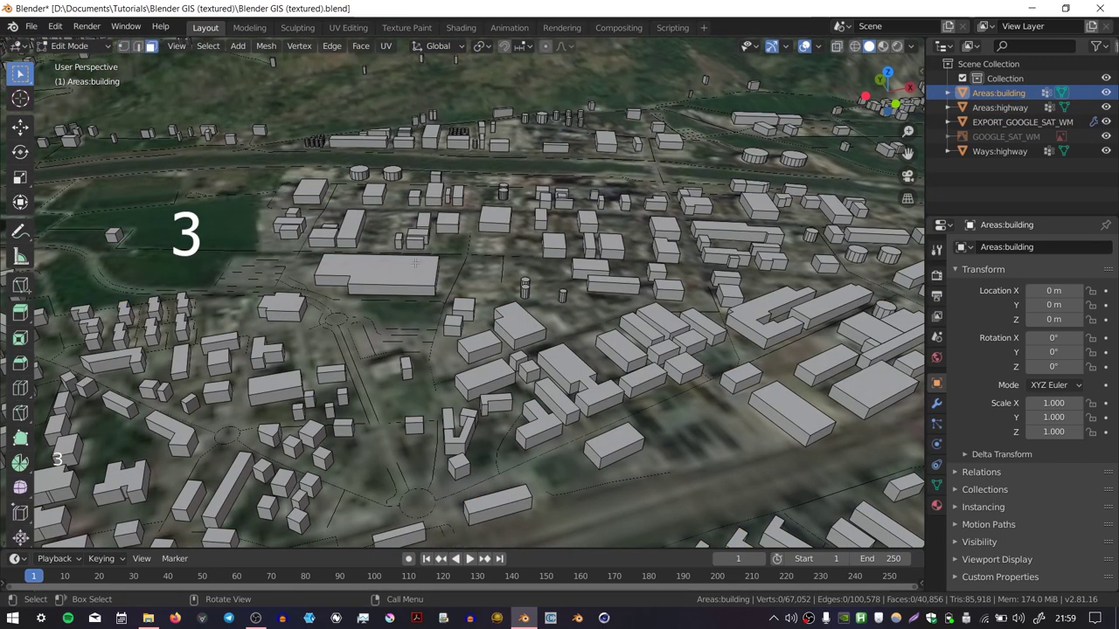
Step: Select the roof face of the large flat building and extend the selection to all similar roof faces
middle_click_drag(416, 263, 367, 289, "shift")
left_click(473, 314)
left_click(208, 45)
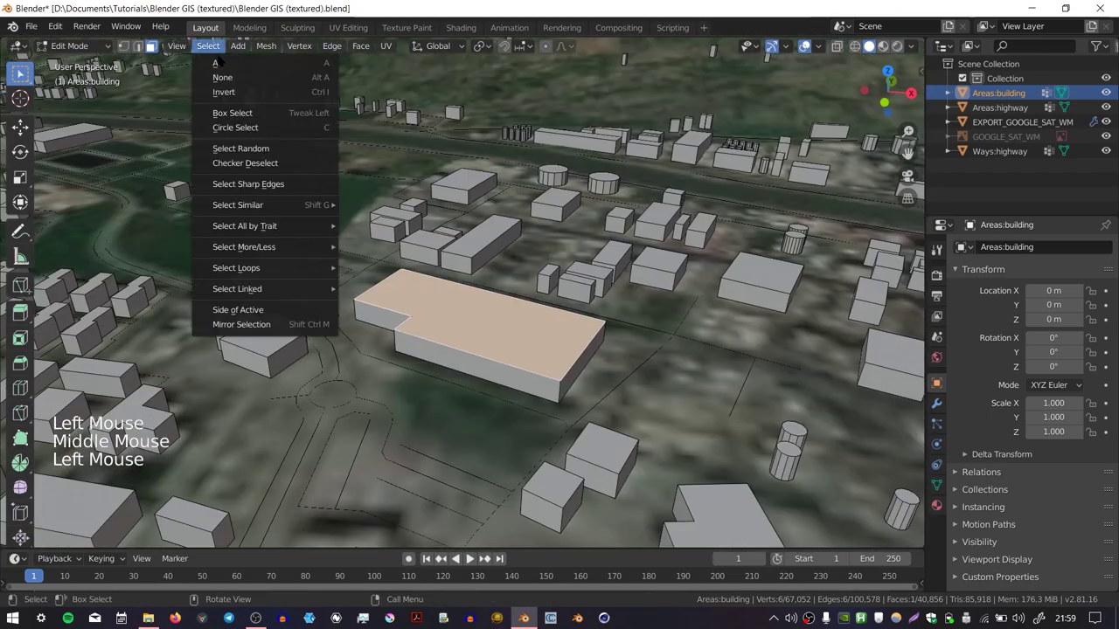
mouse_move(305, 208)
left_click(372, 267)
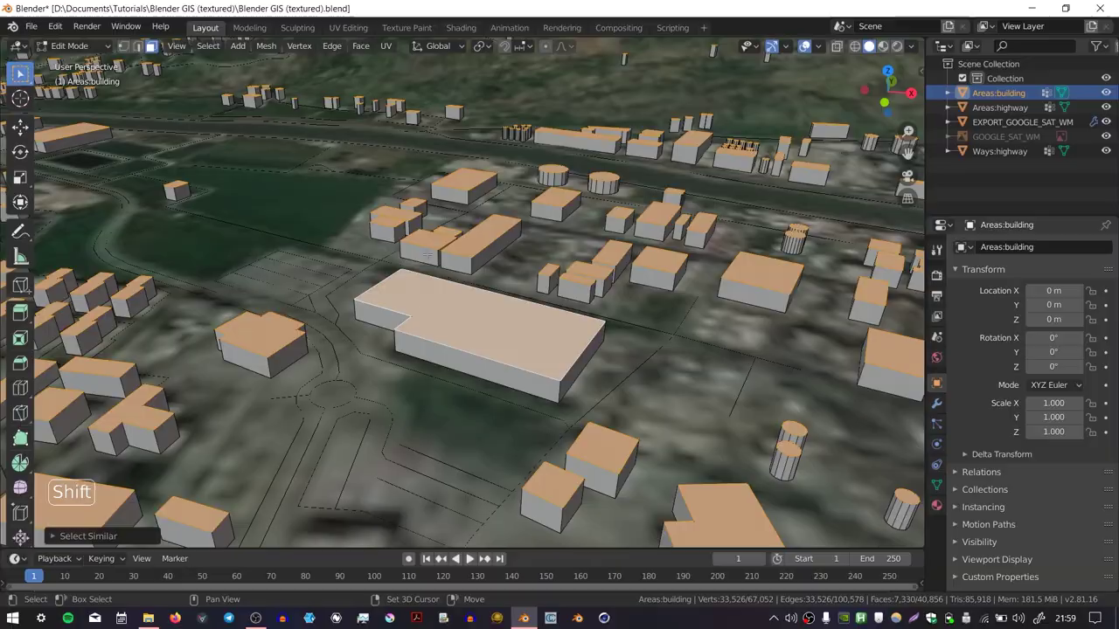
middle_click_drag(372, 267, 488, 180, "shift")
middle_click_drag(488, 179, 506, 229, "shift")
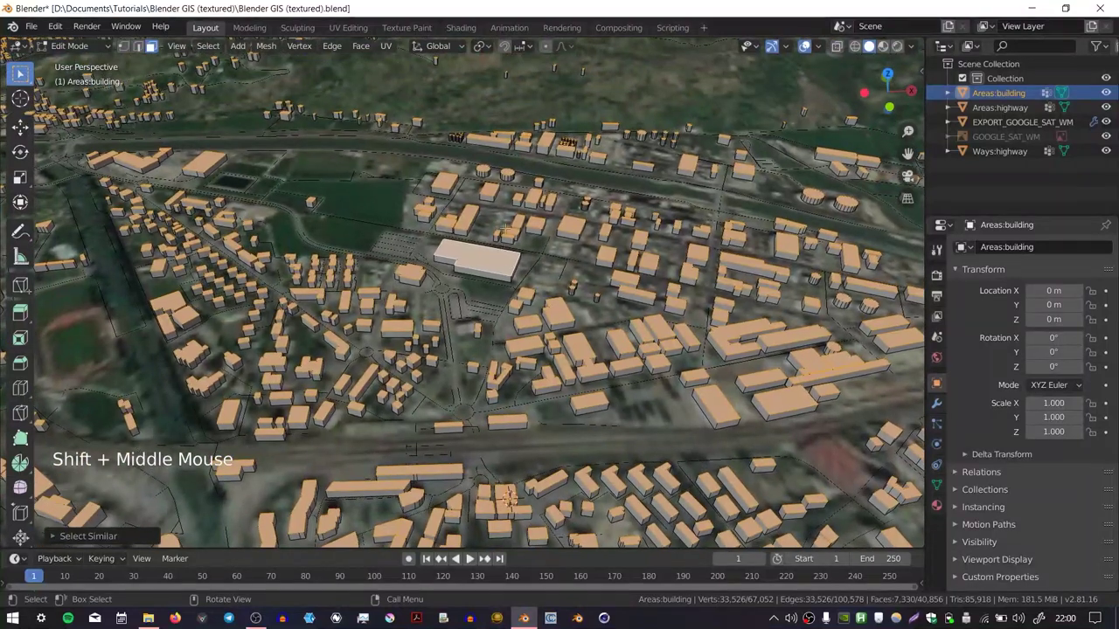
Step: Add two material slots to the buildings and create a new material in each
left_click(936, 506)
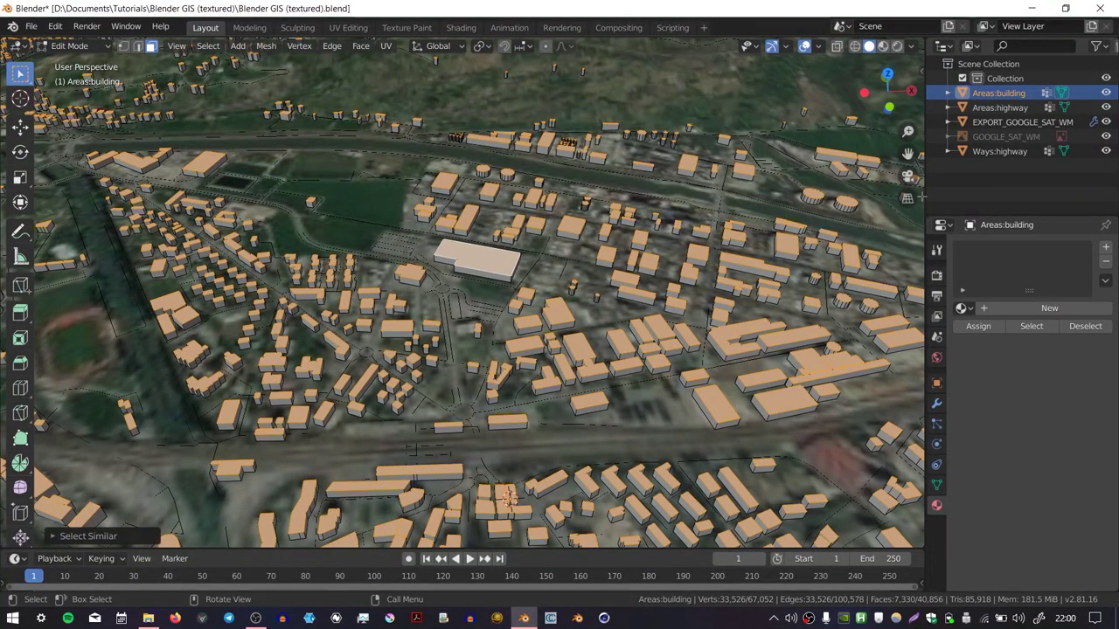
left_click(1105, 248)
left_click(1005, 262)
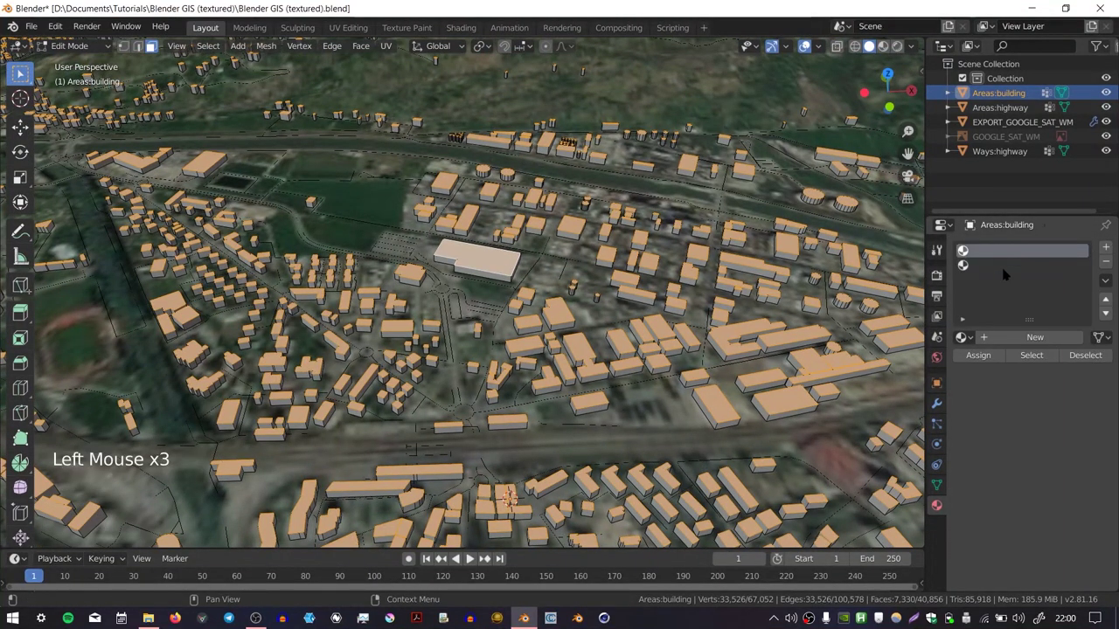
left_click(1003, 339)
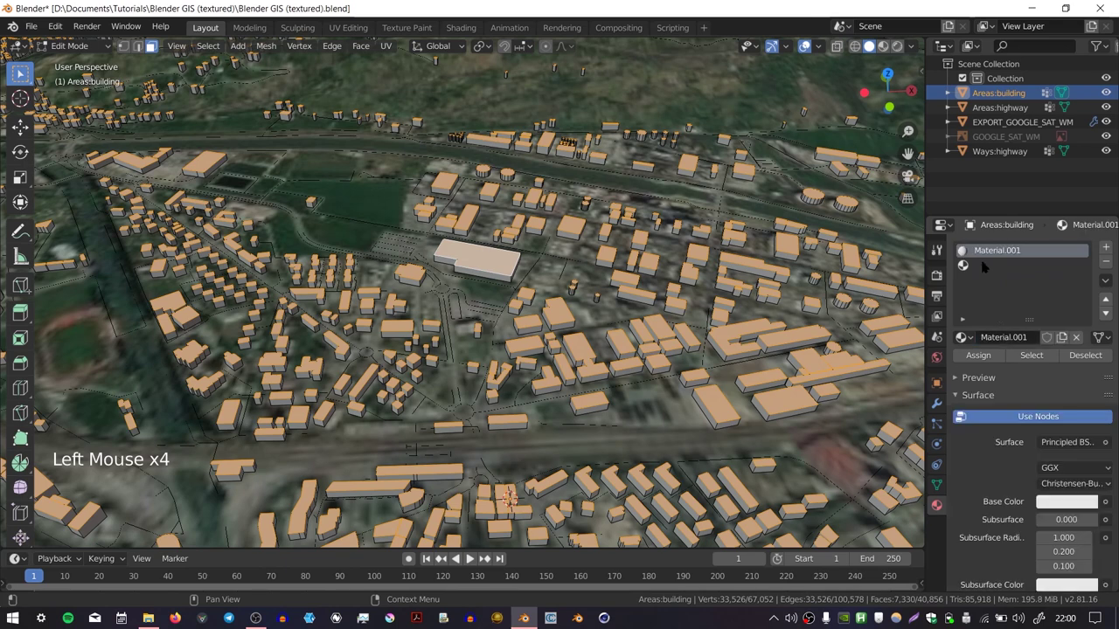
left_click(984, 265)
left_click(1010, 341)
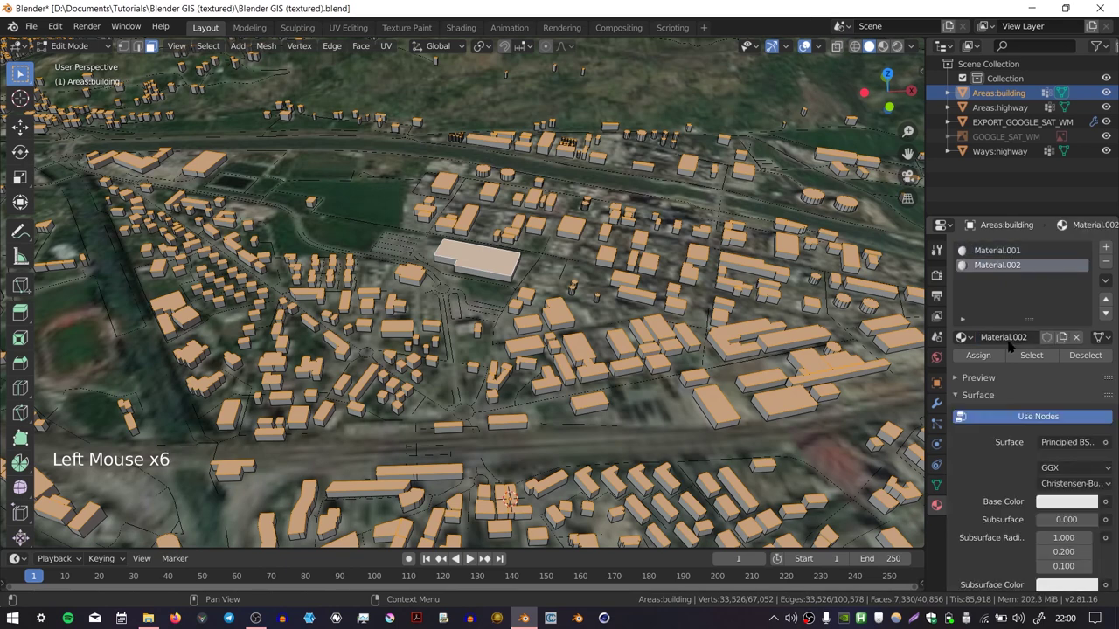
Step: Rename the second material as roof and assign it to the selected roof faces
left_click(992, 275)
type("roof")
key("Return")
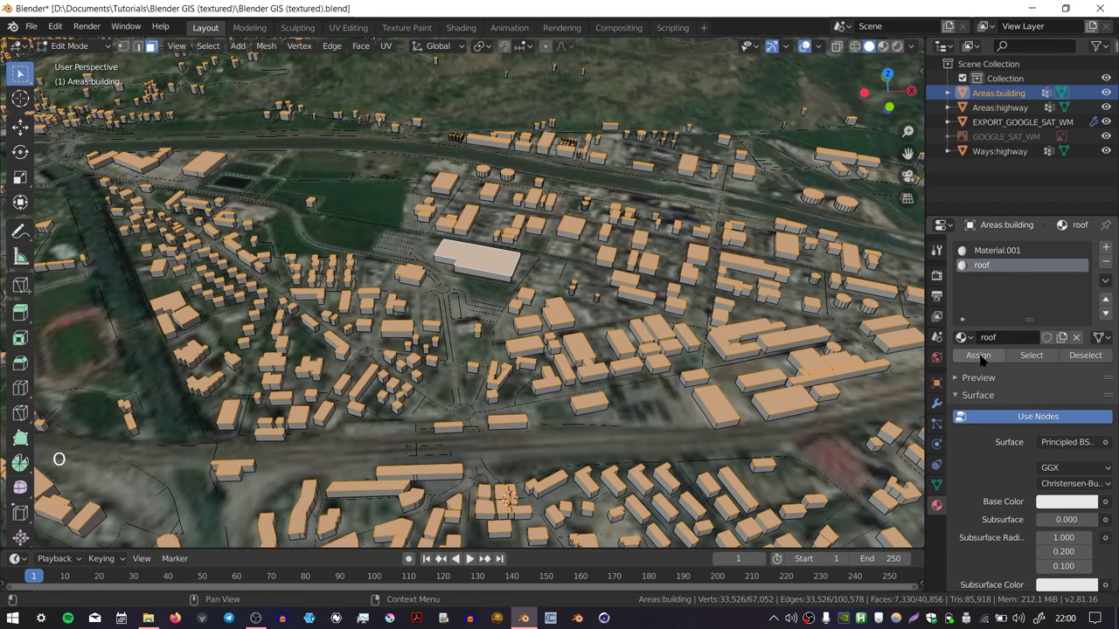
left_click(979, 355)
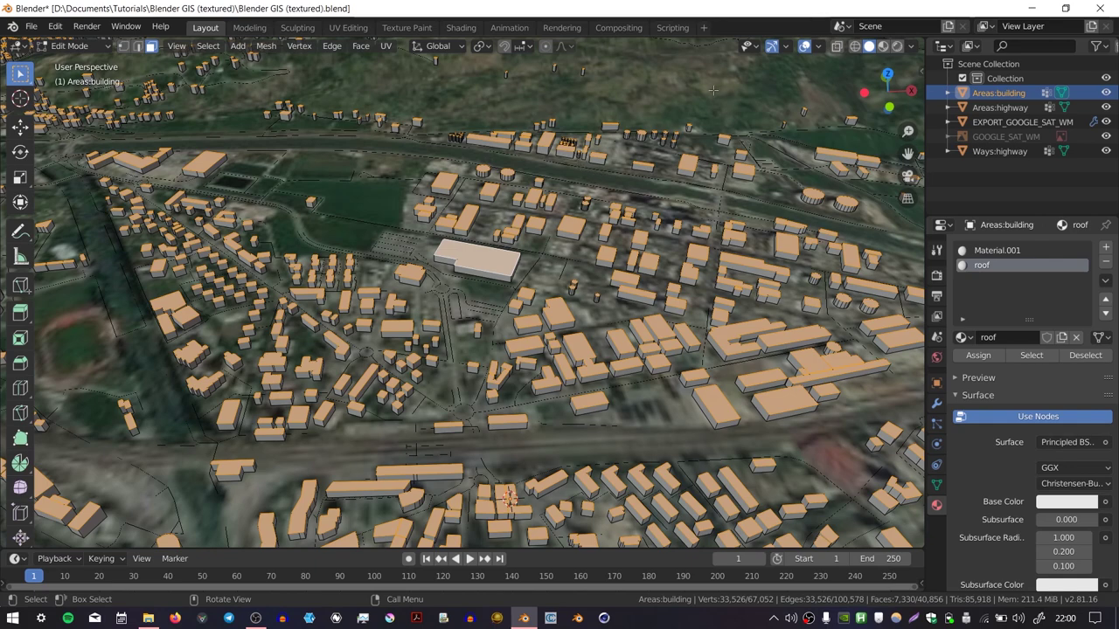
Step: Unwrap the selected roofs with Project From View in top orthographic view, with Scale to Bounds enabled
middle_click_drag(714, 90, 713, 111)
key("KP_7")
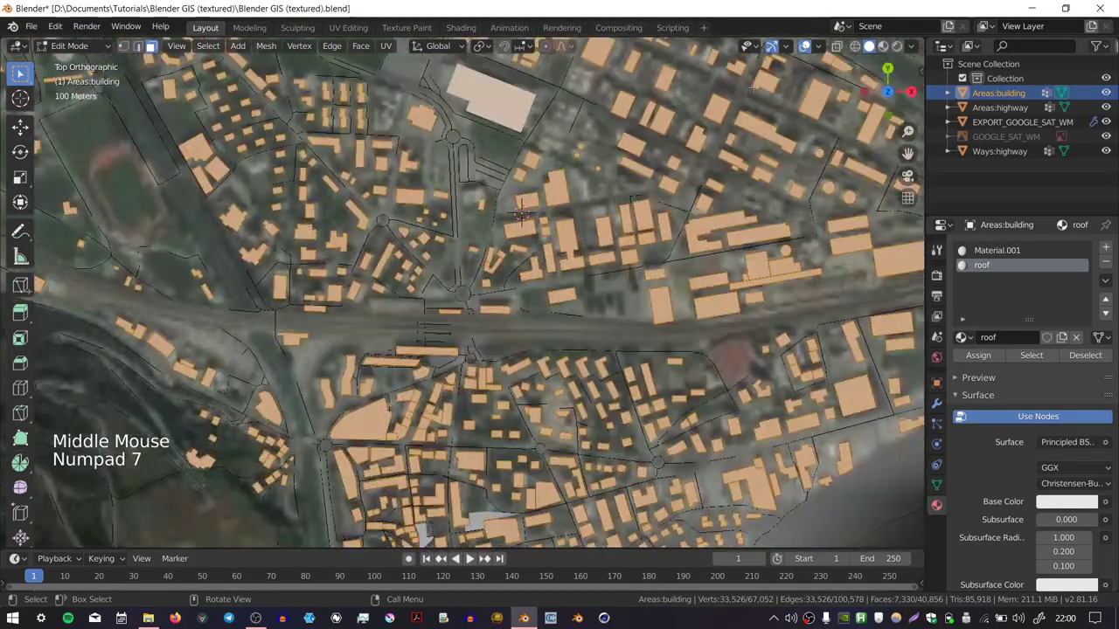
double_click(887, 92)
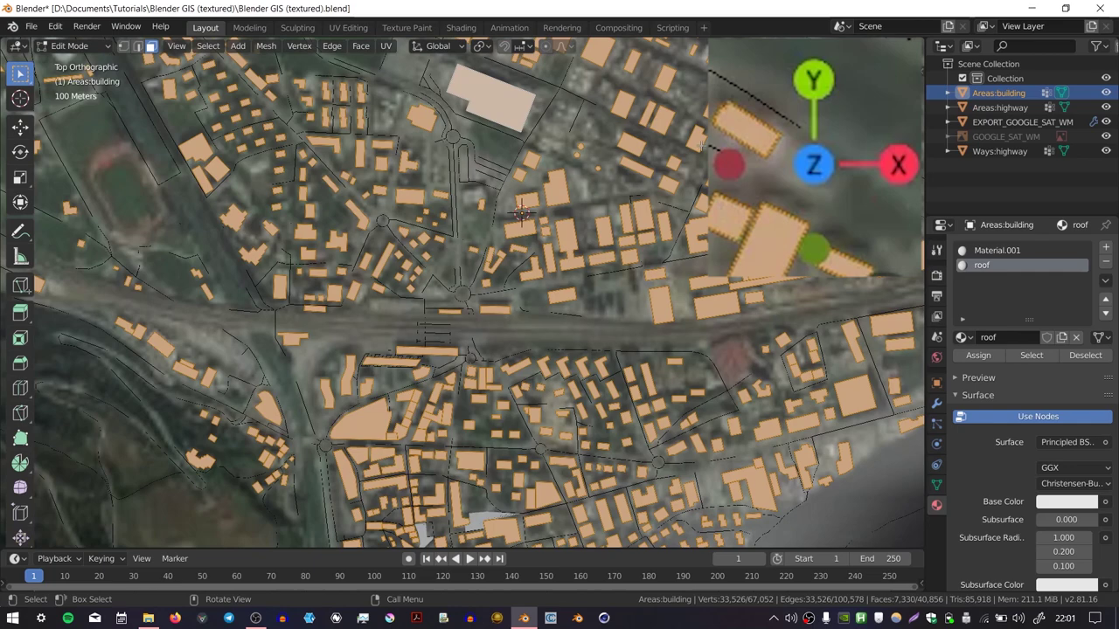
middle_click_drag(677, 147, 602, 226, "ctrl")
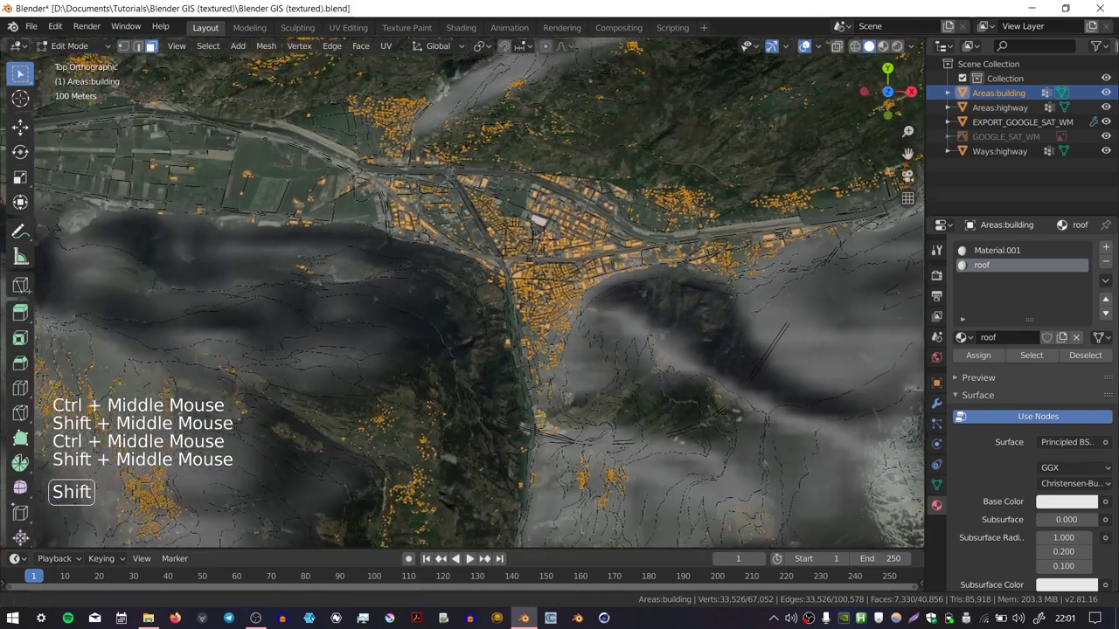
middle_click_drag(534, 220, 568, 226, "shift")
key("u")
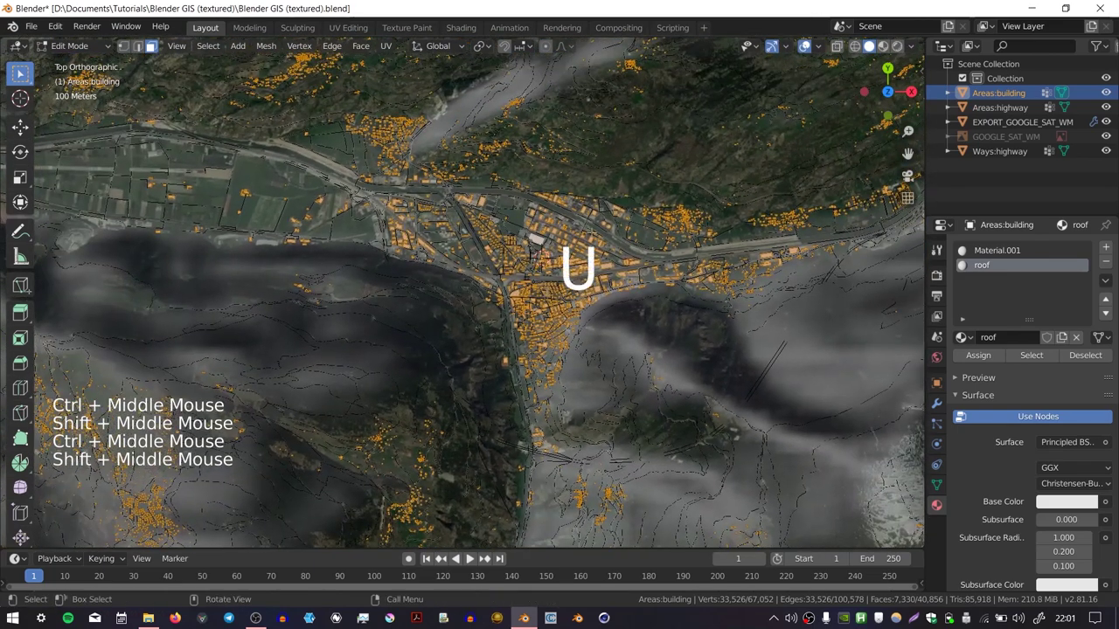
left_click(580, 226)
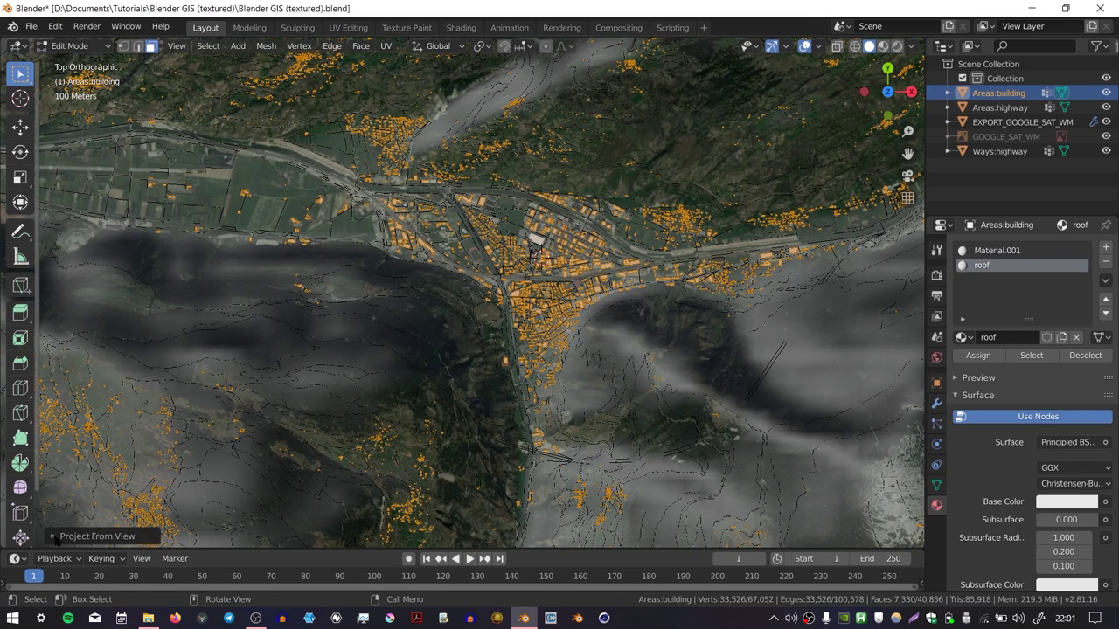
left_click(55, 537)
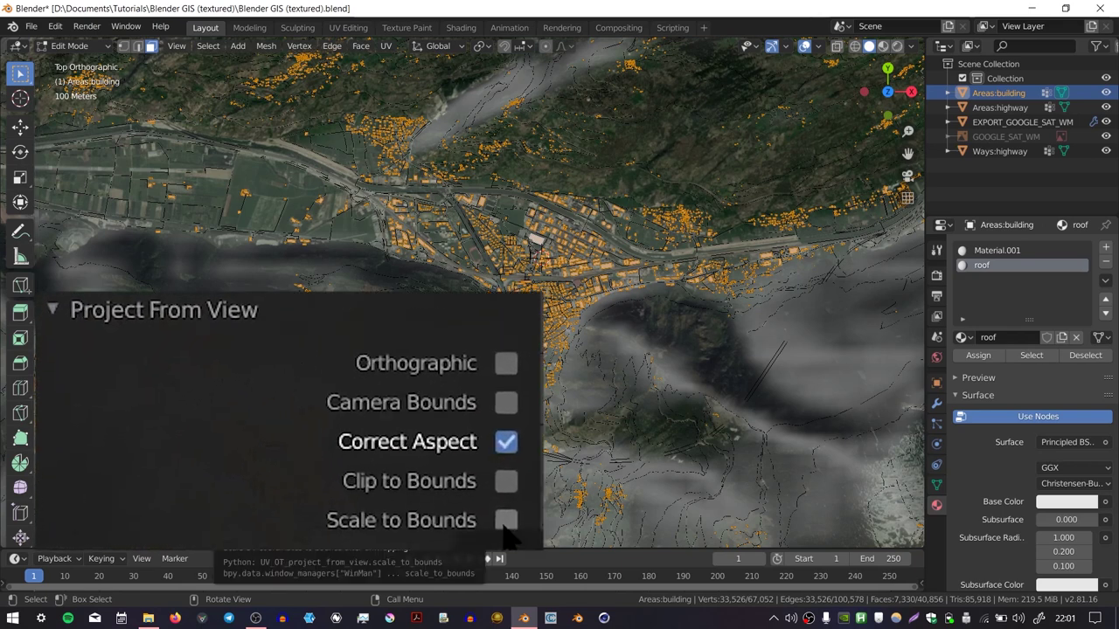
left_click(506, 522)
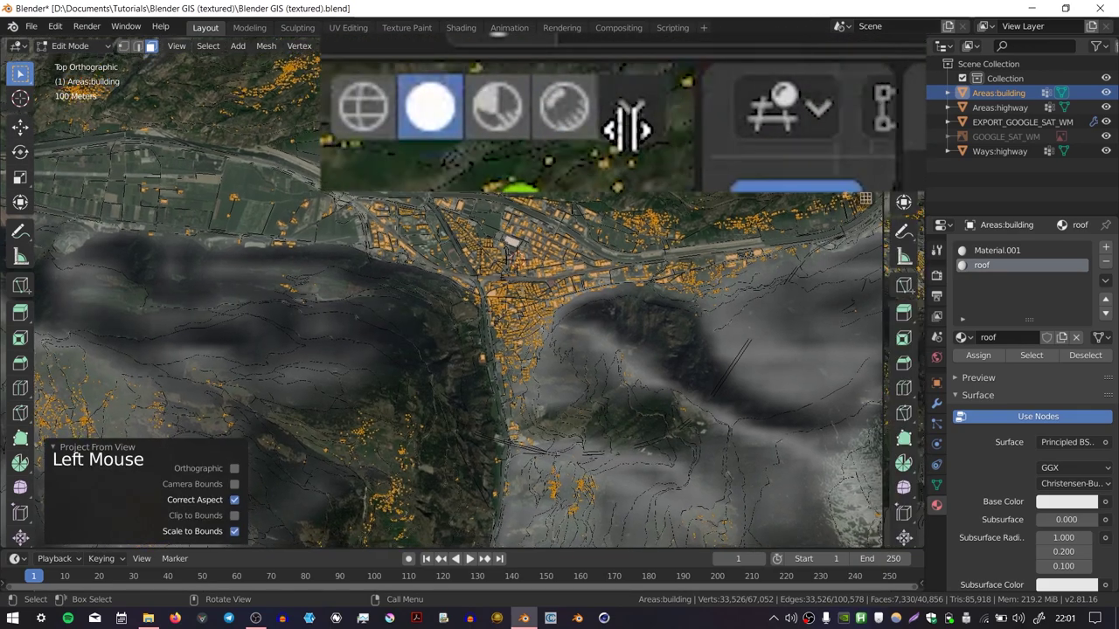
Step: Split the 3D viewport, make the new area a UV Editor, and load the EXPORT_GOOGLE_SAT_WM image in it
left_click_drag(919, 45, 490, 56)
left_click(495, 45)
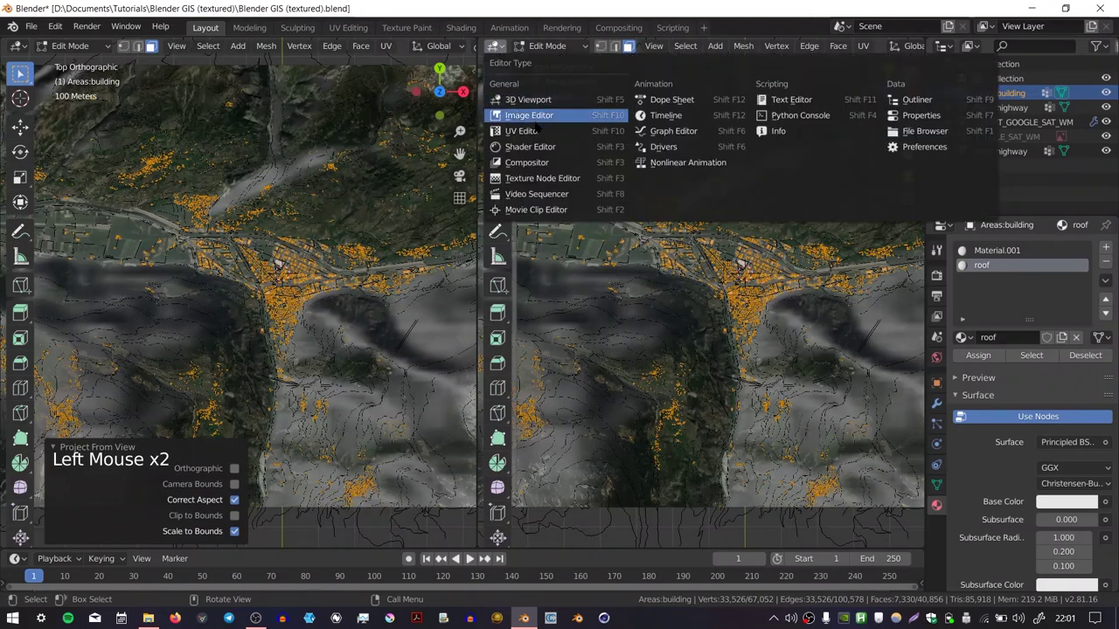
left_click(535, 133)
middle_click_drag(715, 158, 718, 196, "ctrl")
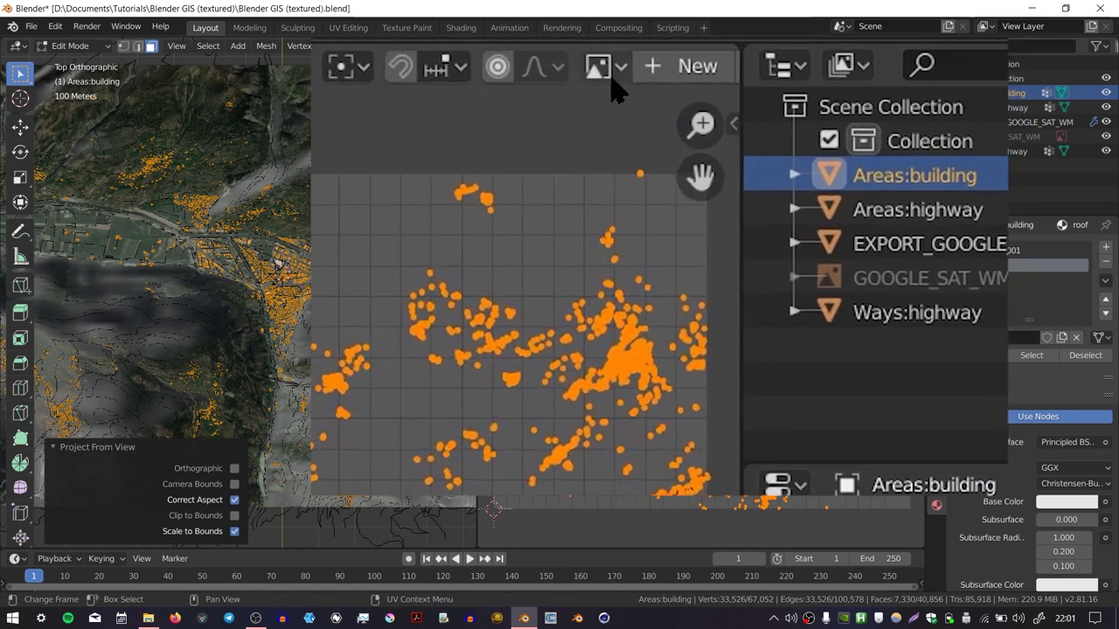
left_click(607, 69)
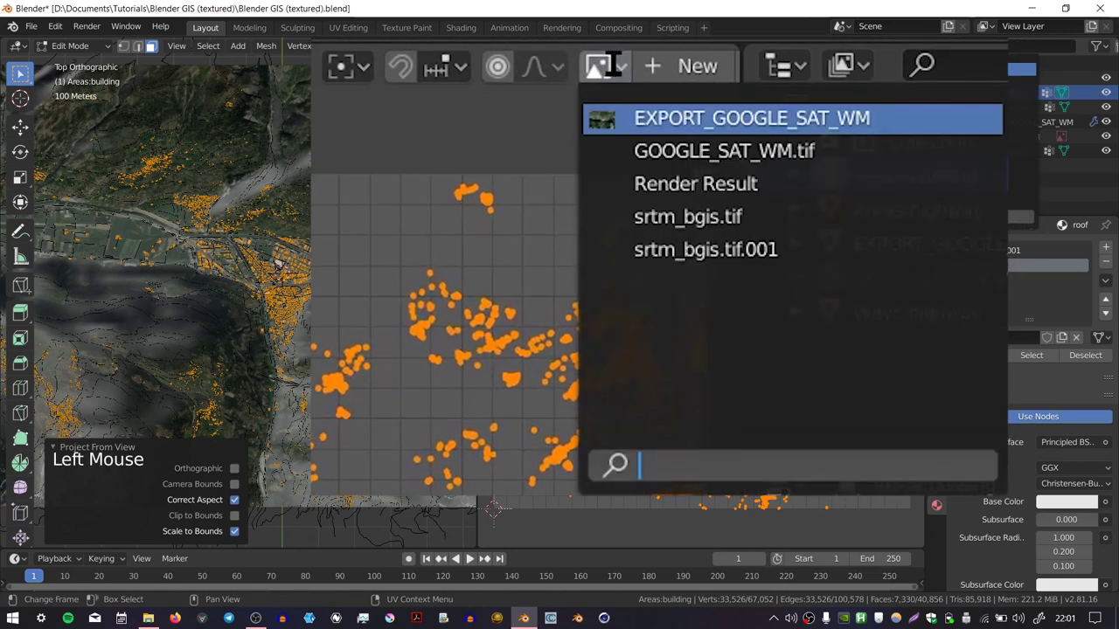
left_click(664, 119)
Step: Move the roof UVs down by about 0.013 so the isolated building group lines up with its satellite image
middle_click_drag(832, 151, 762, 306)
middle_click_drag(762, 306, 704, 175, "ctrl")
middle_click_drag(704, 174, 704, 211, "shift")
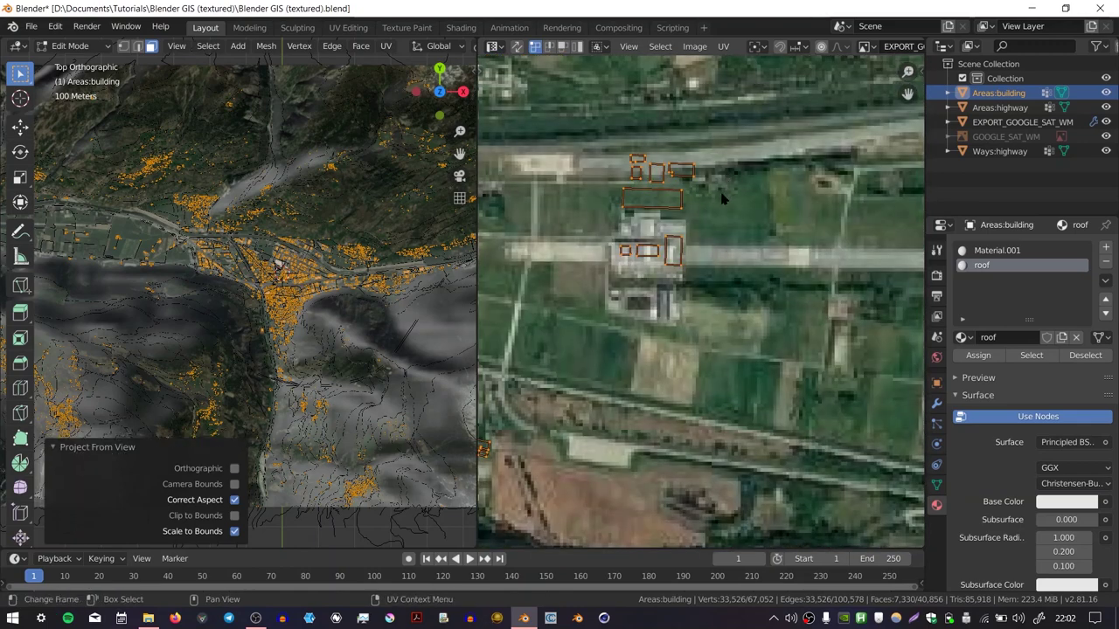
key("g")
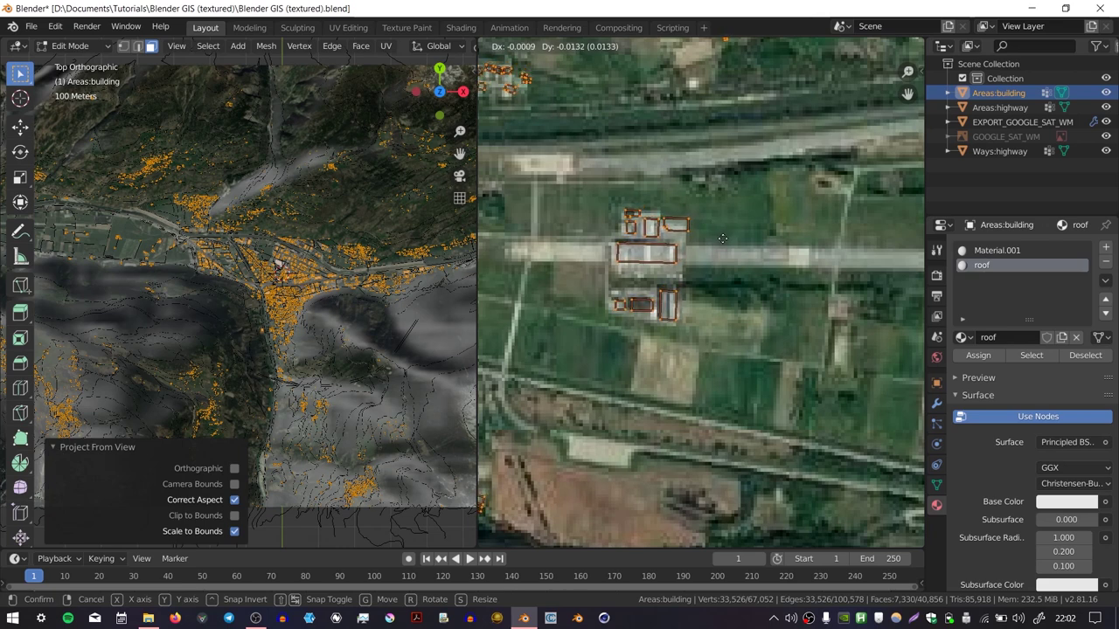
left_click(723, 246)
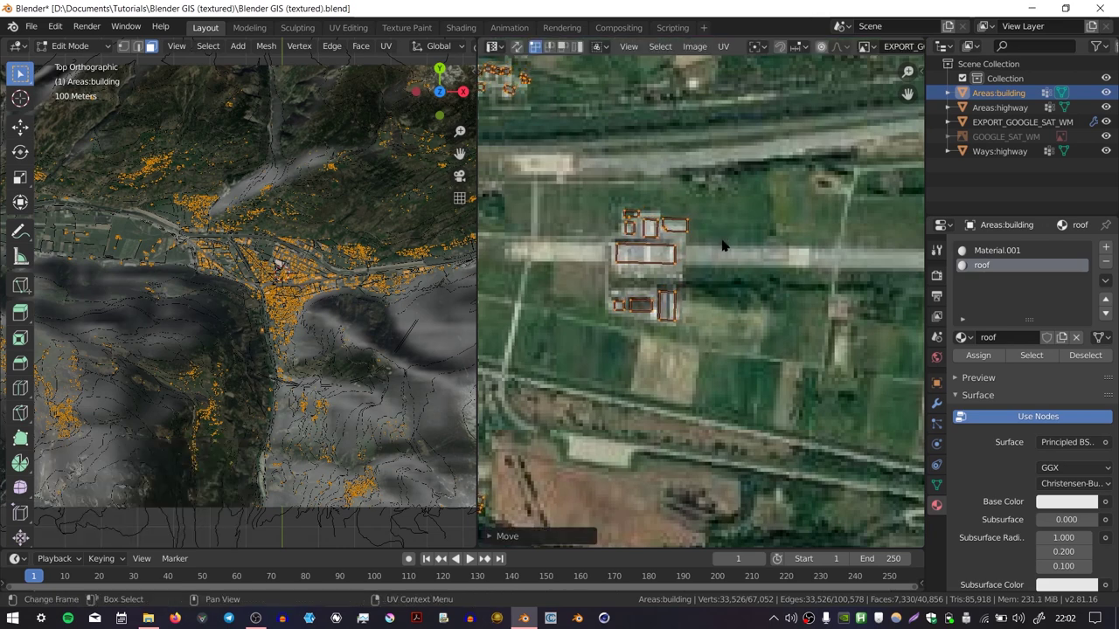
Step: Set the UV pivot point to the 2D cursor and place the cursor on the aligned building group
left_click(757, 48)
left_click(775, 98)
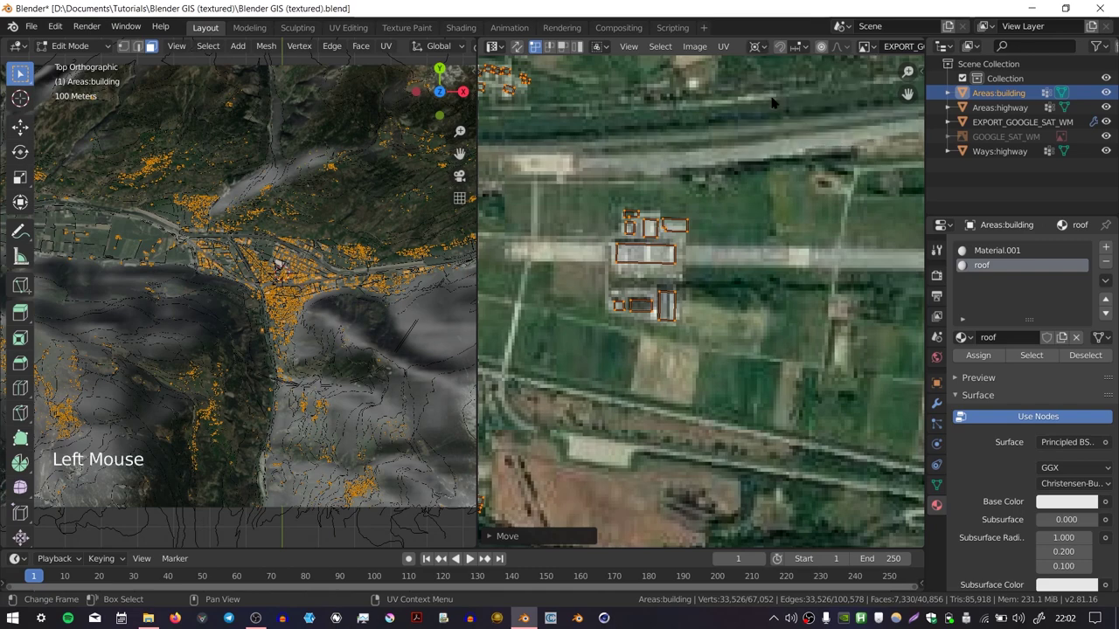
right_click(644, 263, "shift")
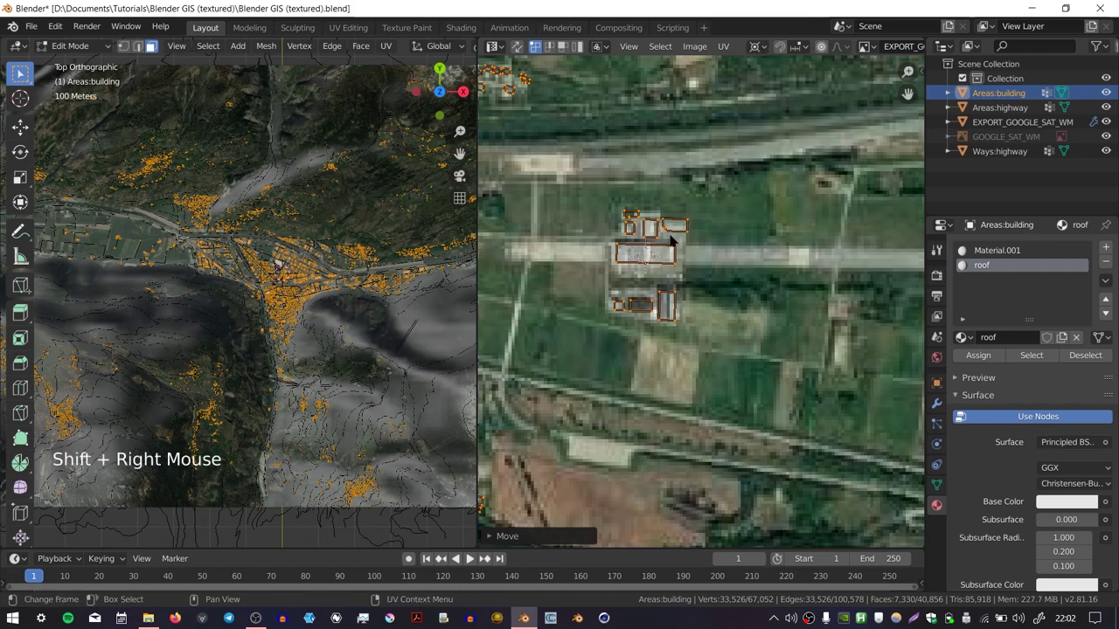
Step: Scale the roof UVs by about 1.005 around the 2D cursor so the distant roofs match the satellite image
middle_click_drag(670, 236, 642, 247, "shift")
middle_click_drag(646, 246, 664, 349, "ctrl")
middle_click_drag(822, 227, 604, 246, "shift")
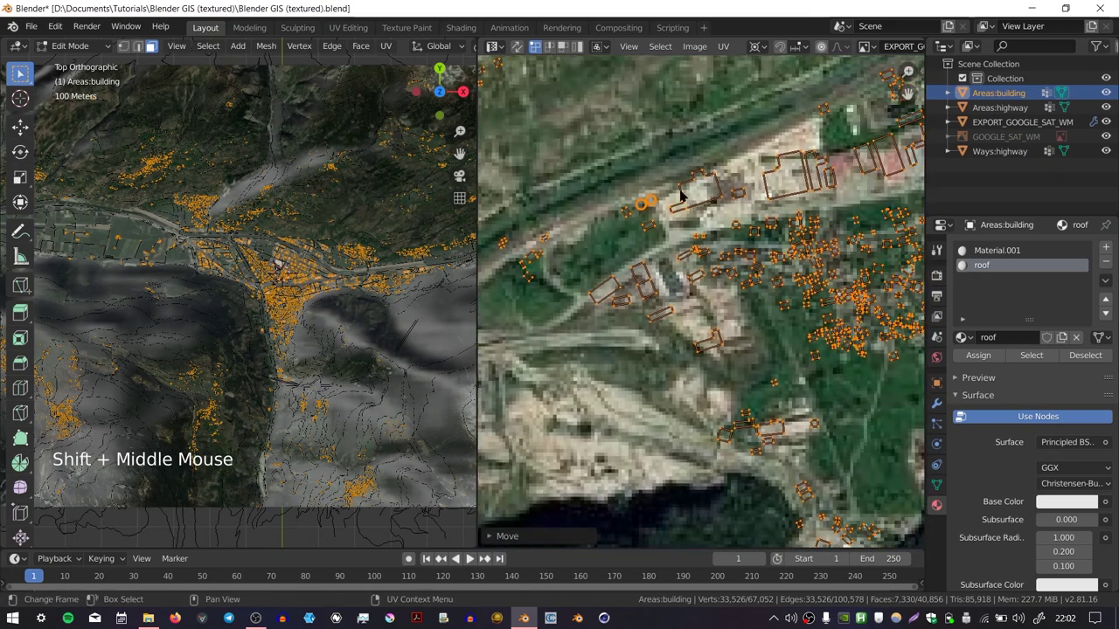
key("s")
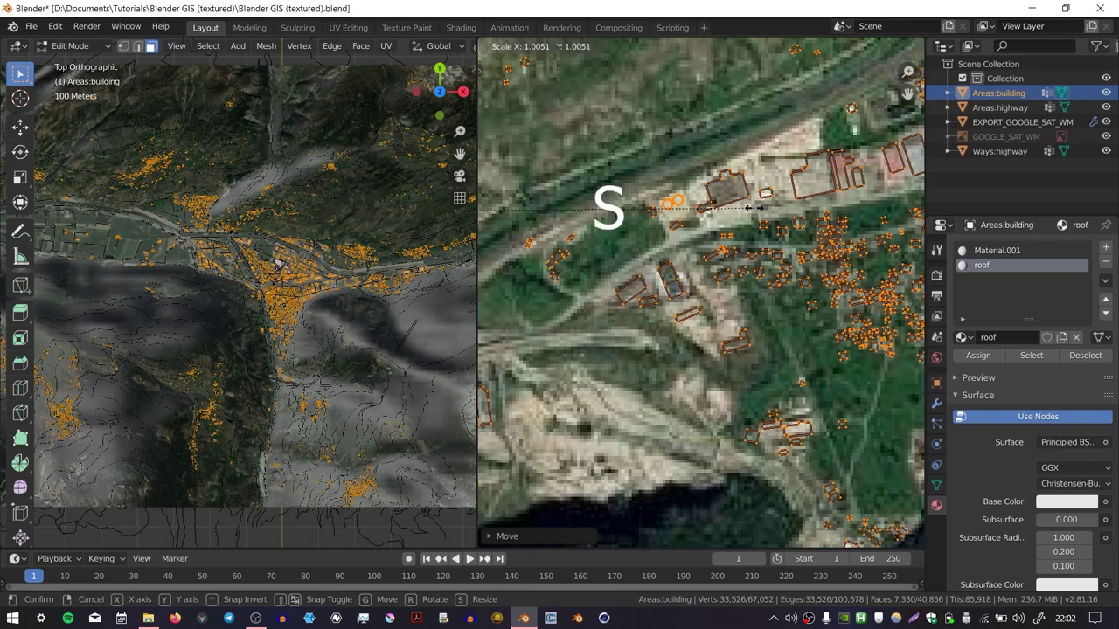
left_click(783, 208)
Step: Rotate the roof UVs very slightly around the 2D cursor and check their alignment across the whole town
key("r")
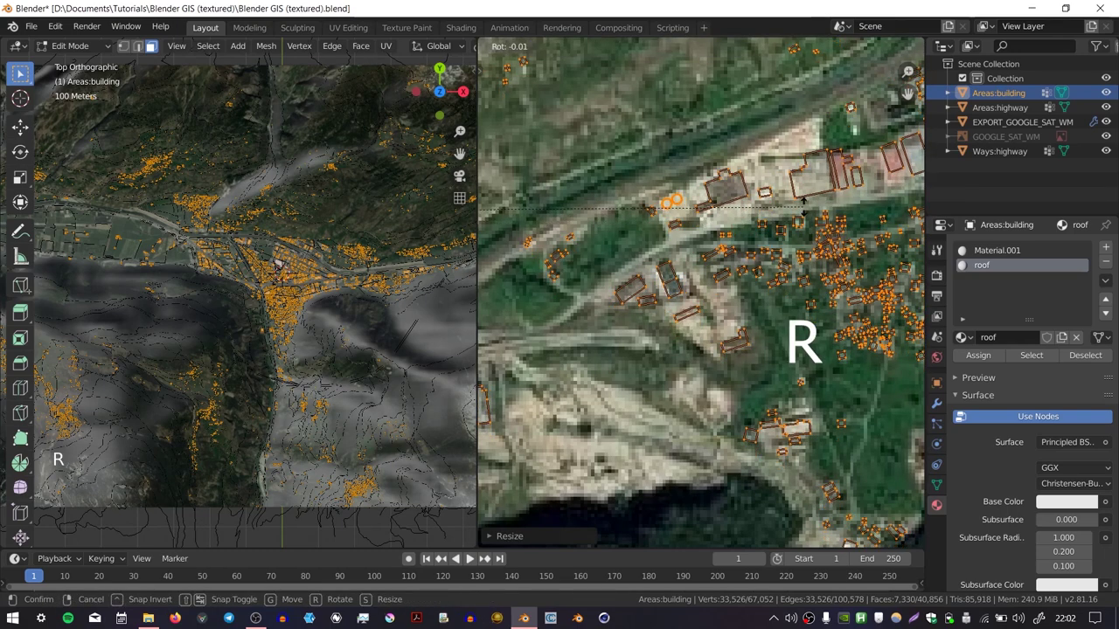
left_click(764, 216)
middle_click_drag(741, 216, 655, 209, "shift")
middle_click_drag(524, 236, 682, 199, "shift")
middle_click_drag(682, 199, 701, 205, "shift")
middle_click_drag(701, 205, 702, 194, "ctrl")
middle_click_drag(702, 194, 704, 188, "shift")
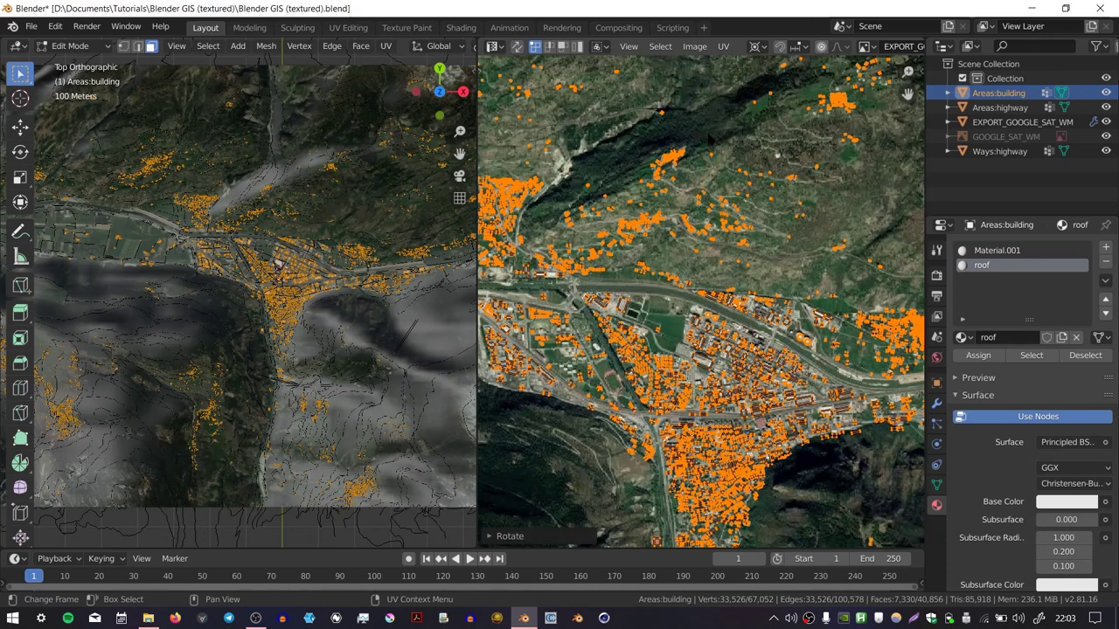
Step: Change the UV Editor area to the Shader Editor and add an Image Texture node to the roof material, beside the Principled BSDF
left_click(494, 46)
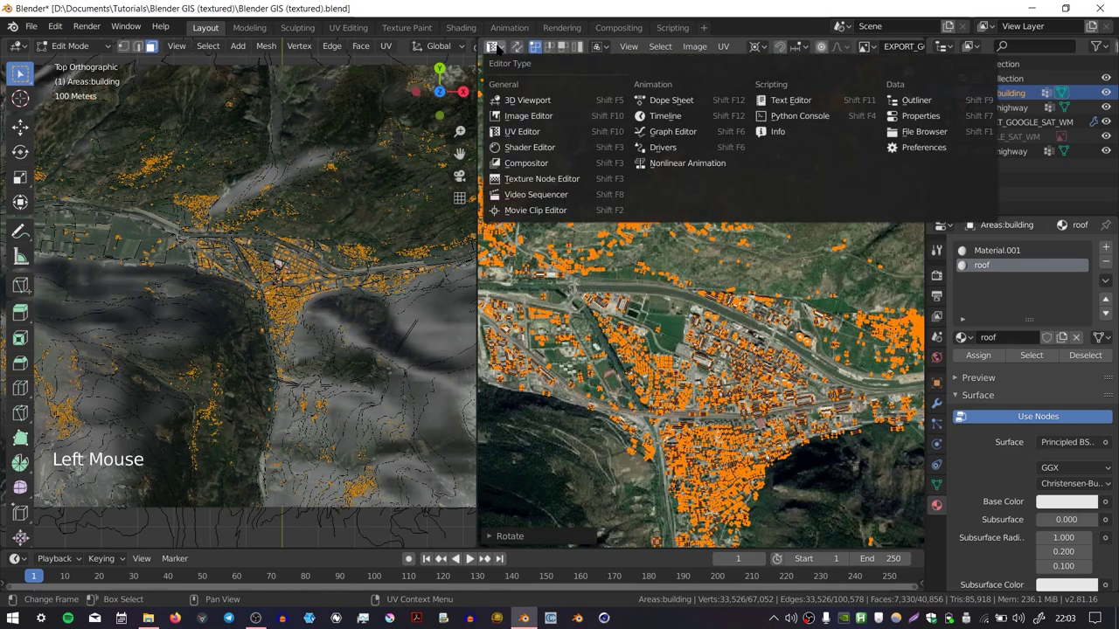
left_click(529, 147)
middle_click_drag(593, 205, 657, 115)
middle_click_drag(623, 165, 588, 183, "shift")
key("shift+a")
left_click(572, 184)
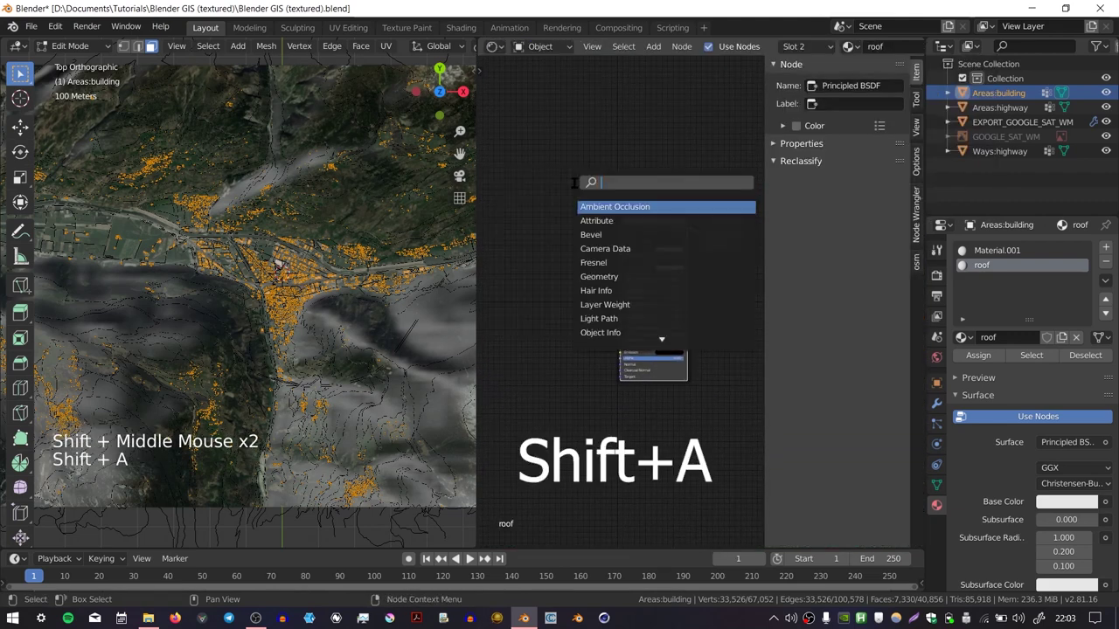
type("im")
key("Return")
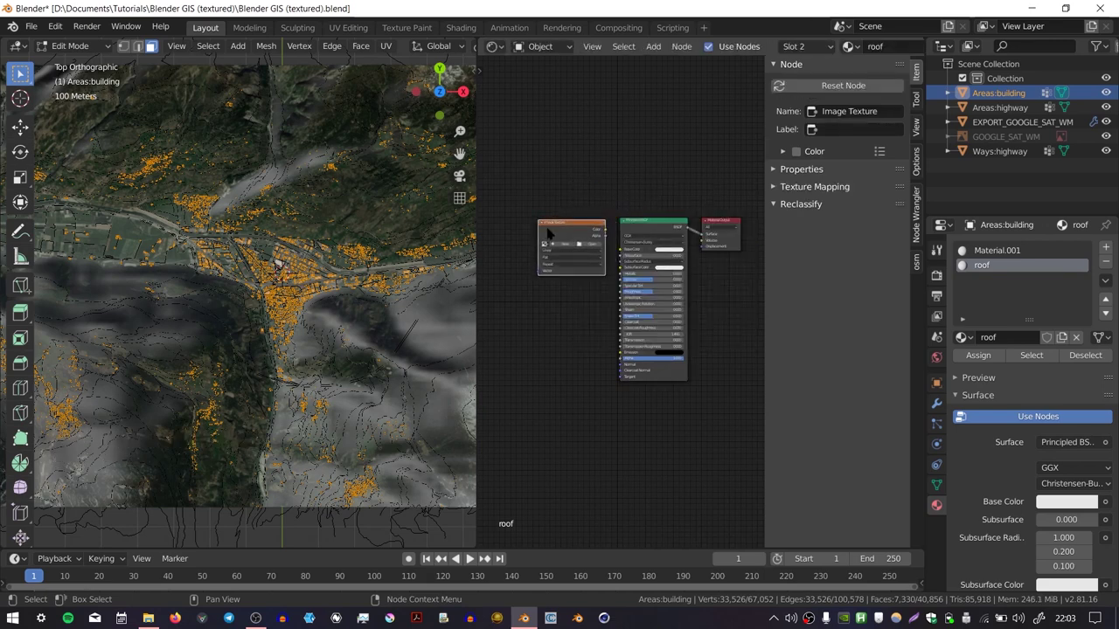
left_click(581, 216)
Step: Load EXPORT_GOOGLE_SAT_WM in the Image Texture node and connect its Color output to the Principled BSDF's Base Color
left_click(524, 199)
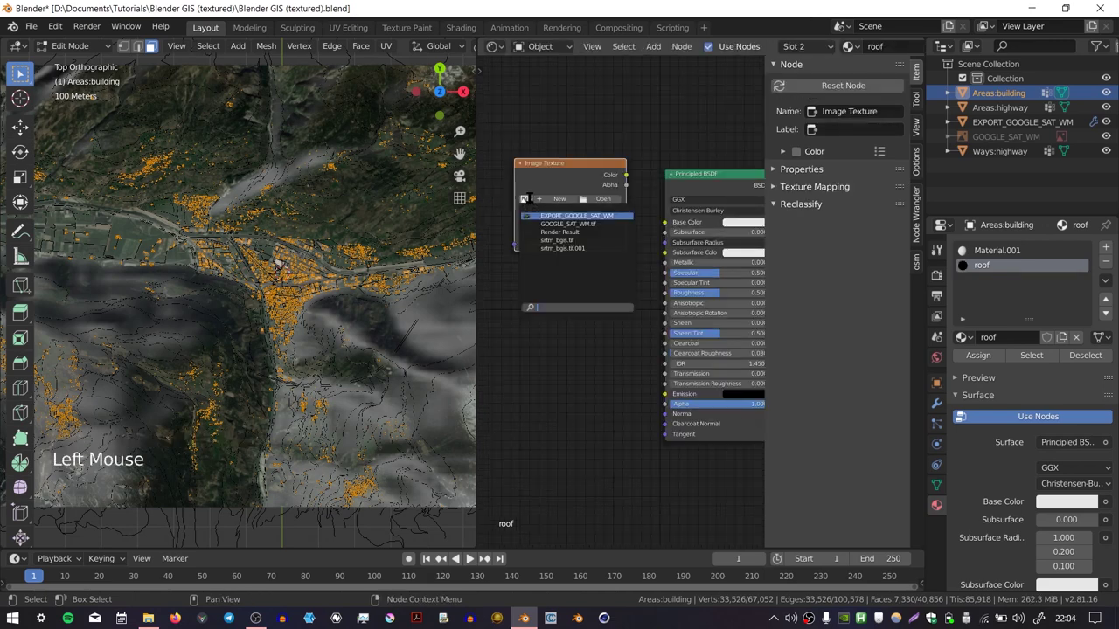
left_click(605, 215)
middle_click_drag(597, 179, 603, 186)
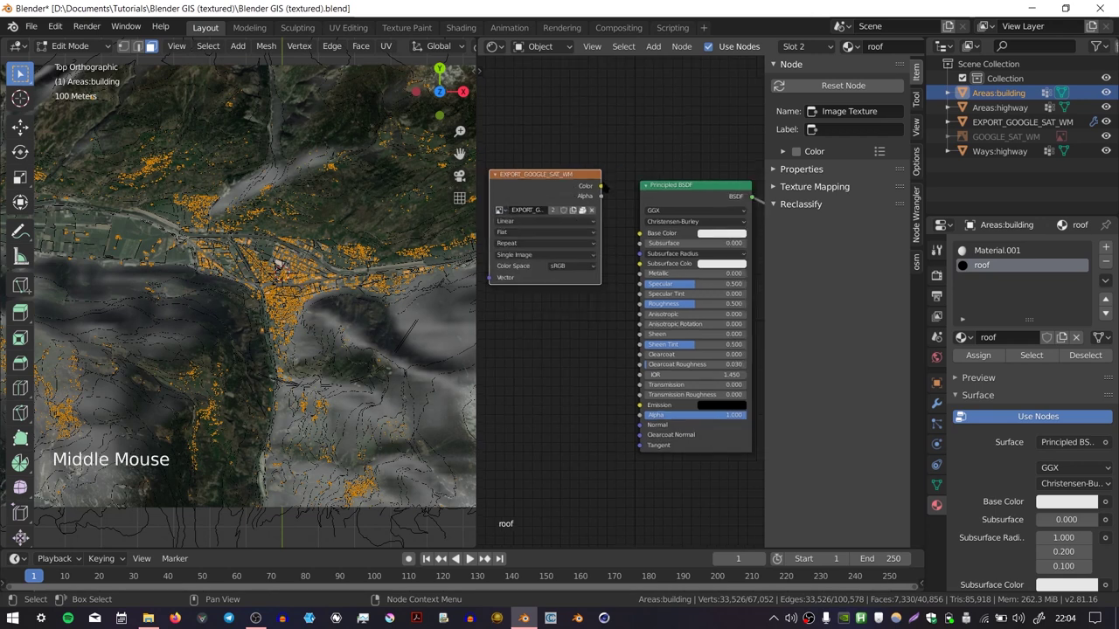
left_click(601, 186)
left_click_drag(601, 185, 640, 233)
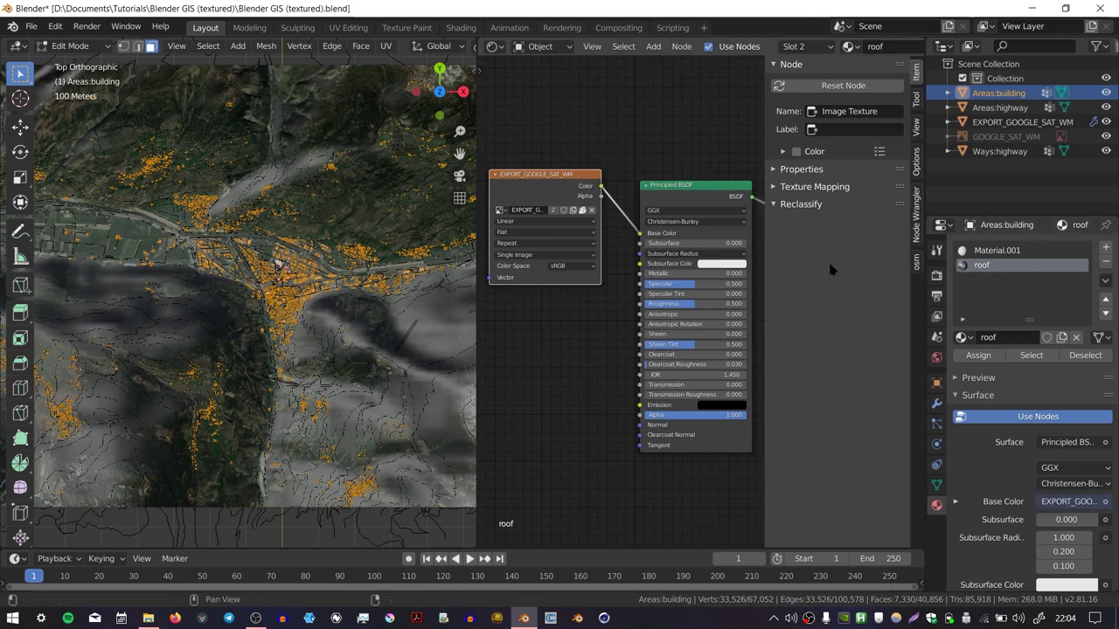
Step: Switch the 3D viewport to Material Preview shading and return the buildings to Object Mode
middle_click_drag(446, 47, 179, 47)
left_click(437, 47)
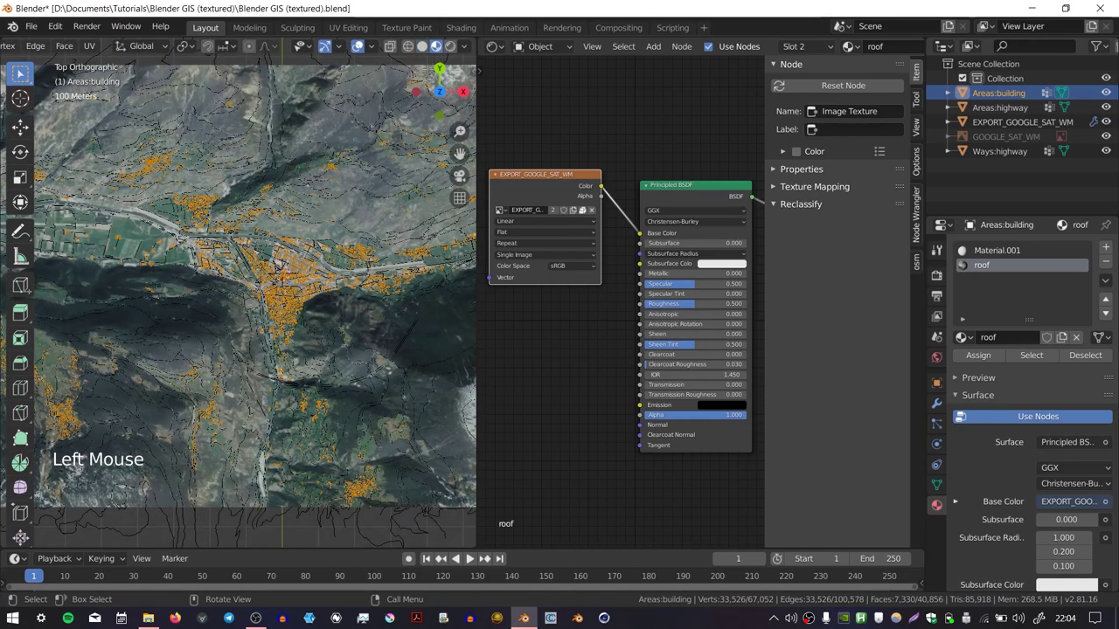
middle_click_drag(335, 227, 320, 235, "shift")
middle_click_drag(320, 235, 342, 171, "ctrl")
key("Tab")
mouse_move(343, 172)
middle_mouse_down("shift")
mouse_move(354, 164)
mouse_move(328, 186)
middle_mouse_up("shift")
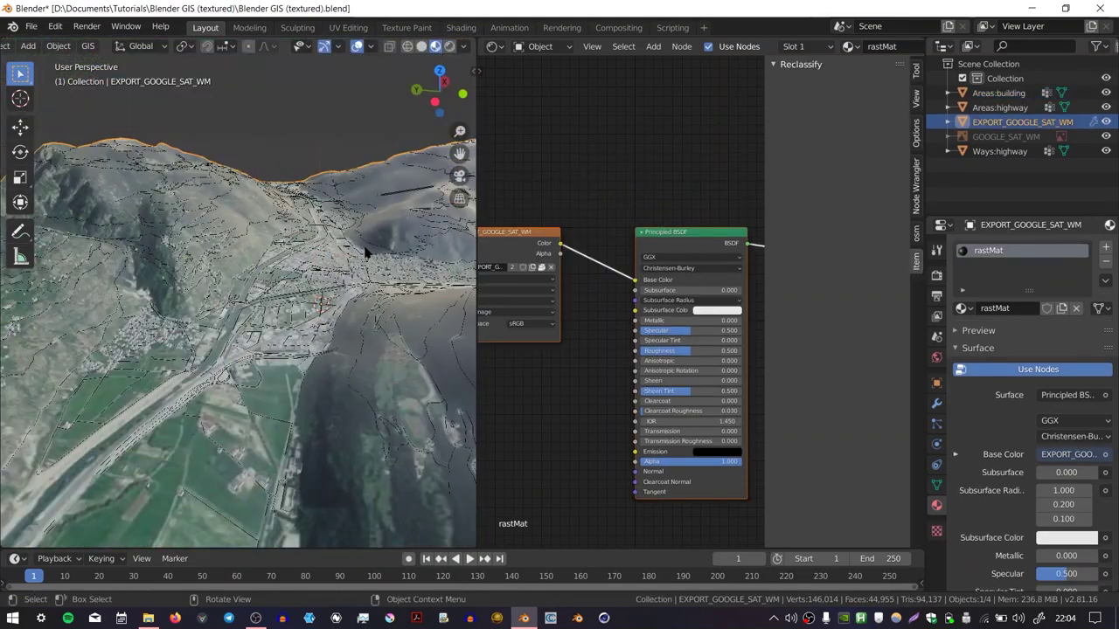
Step: Merge the Shader Editor area back into the 3D viewport and switch to Rendered shading
middle_click_drag(386, 260, 303, 278)
left_click_drag(474, 42, 513, 68)
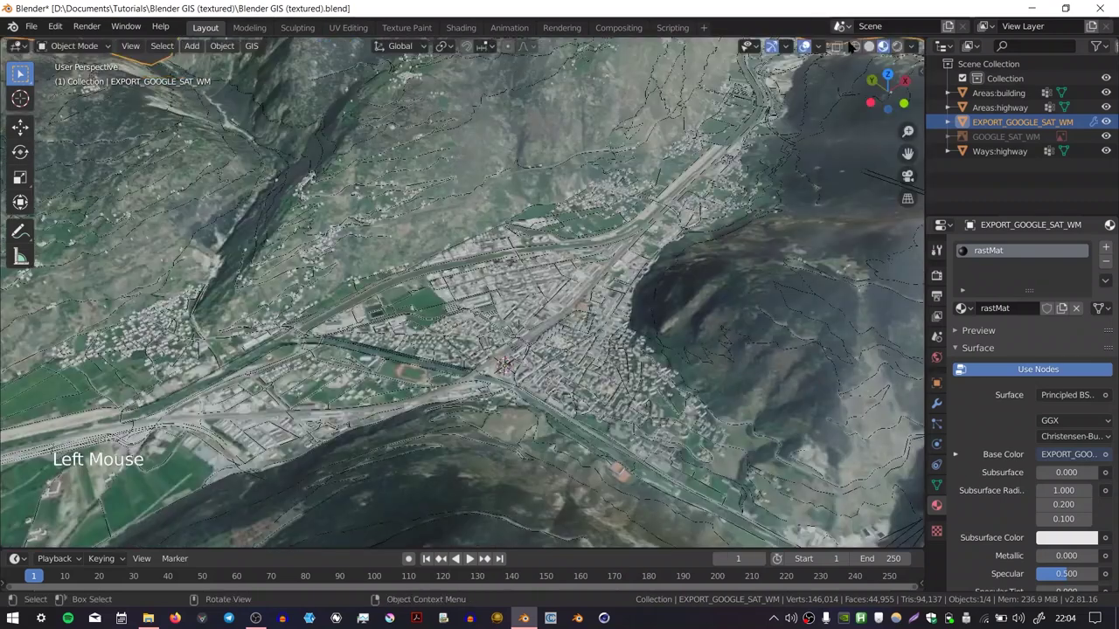
left_click(897, 45)
Step: Place the 3D cursor on the town, add a Sun light there and move it 529 m in X, -144 m in Y and 282 m in Z
right_click(503, 304, "shift")
key("shift+a")
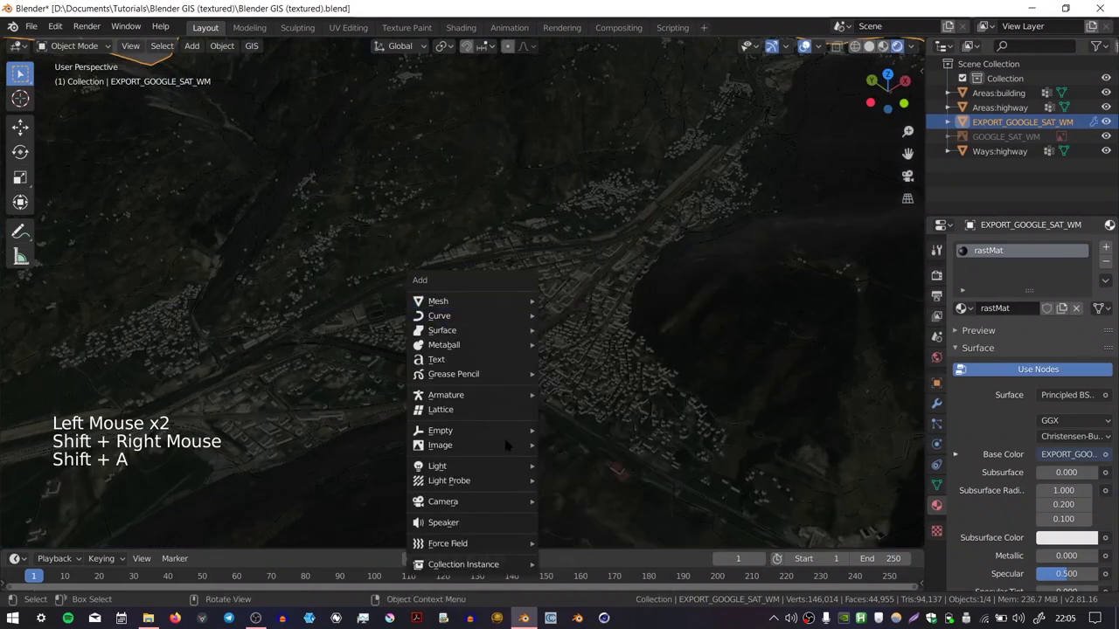
mouse_move(489, 466)
left_click(567, 482)
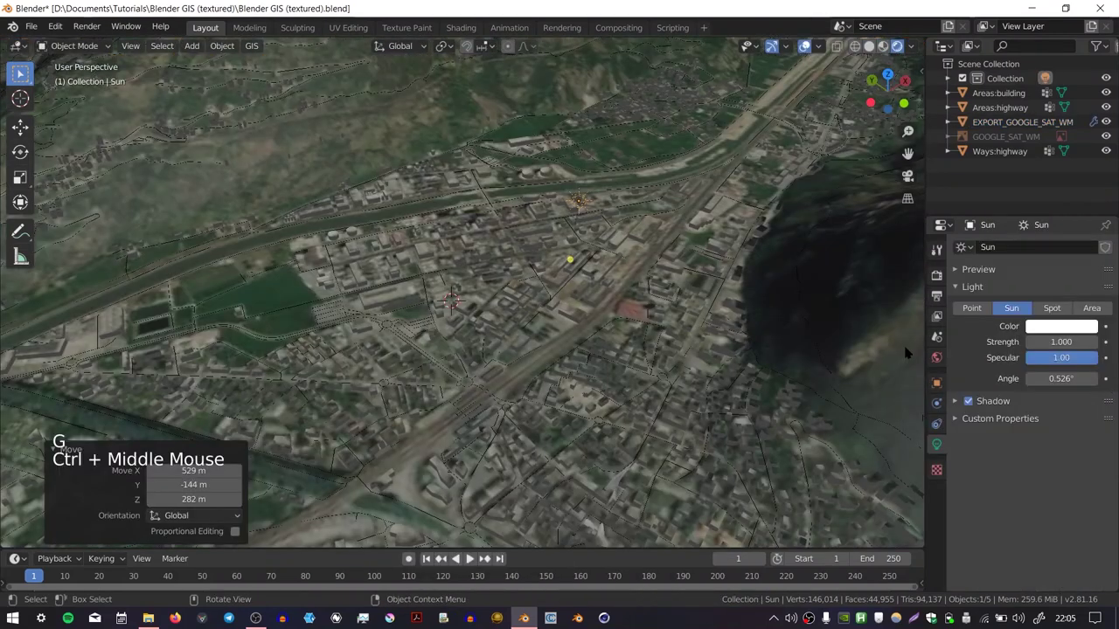
Step: Set the sun's Cascaded Shadow Map Max Distance to 5000 m and rotate the sun light
left_click(954, 403)
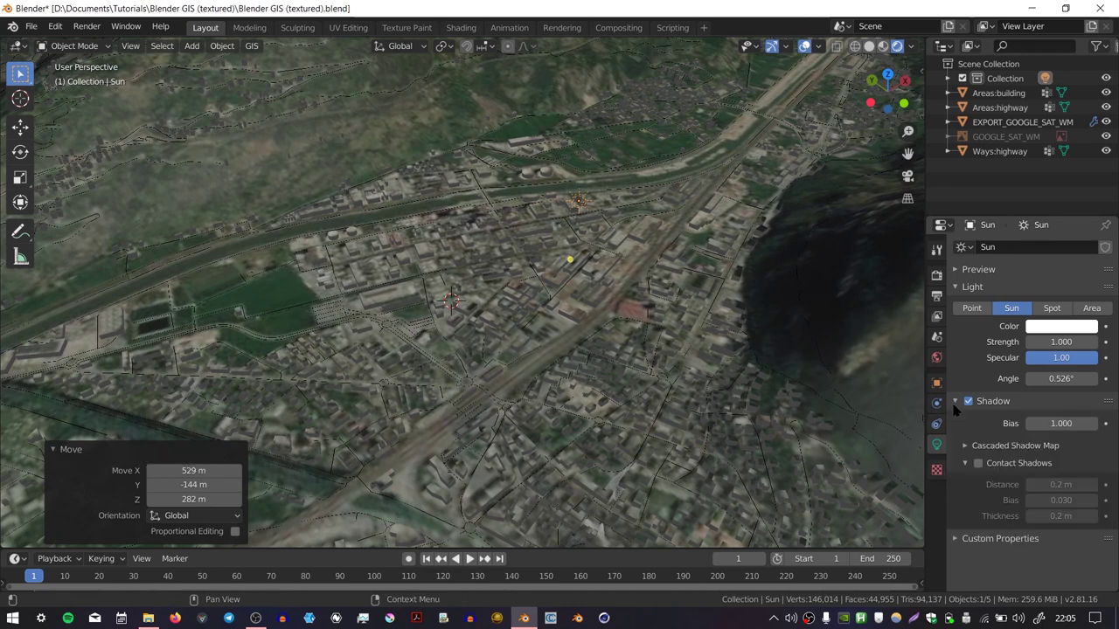
left_click(956, 413)
left_click(965, 447)
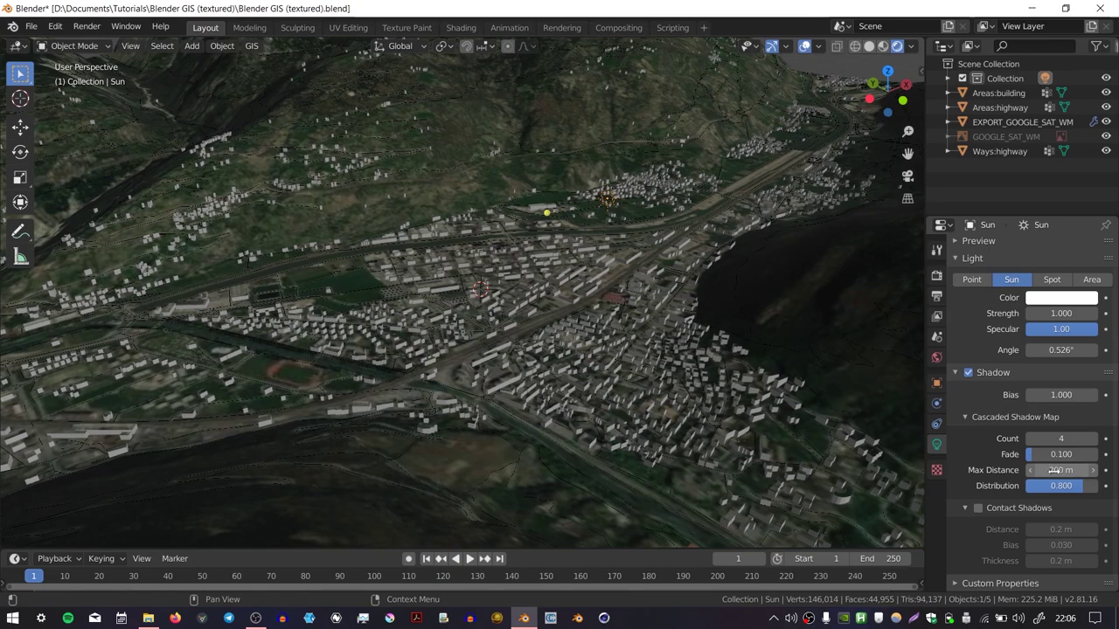
left_click_drag(1055, 471, 1056, 473)
type("5000")
key("Return")
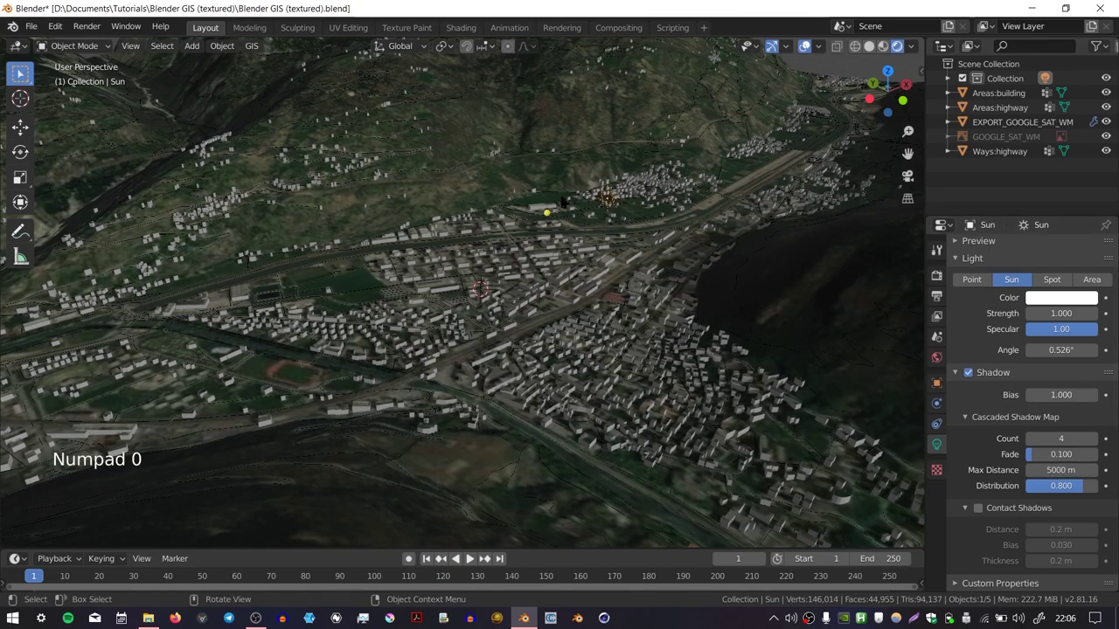
middle_click_drag(562, 200, 569, 229)
key("r")
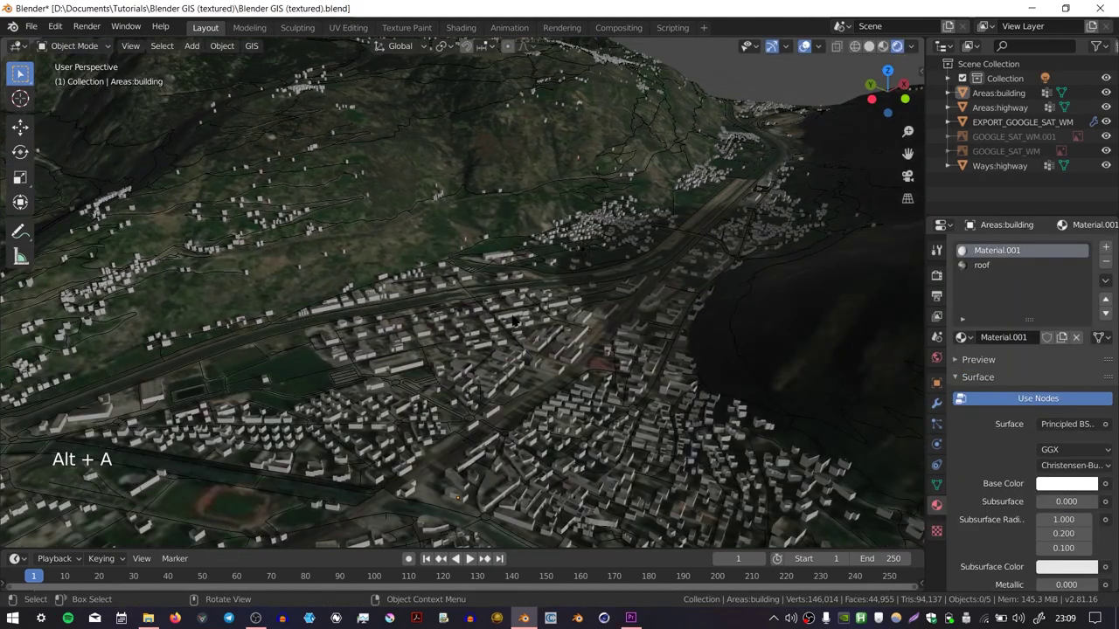
Step: Darken the base color of the buildings' wall material, Material.001, to a grey with a value of about 0.49
left_click(514, 320)
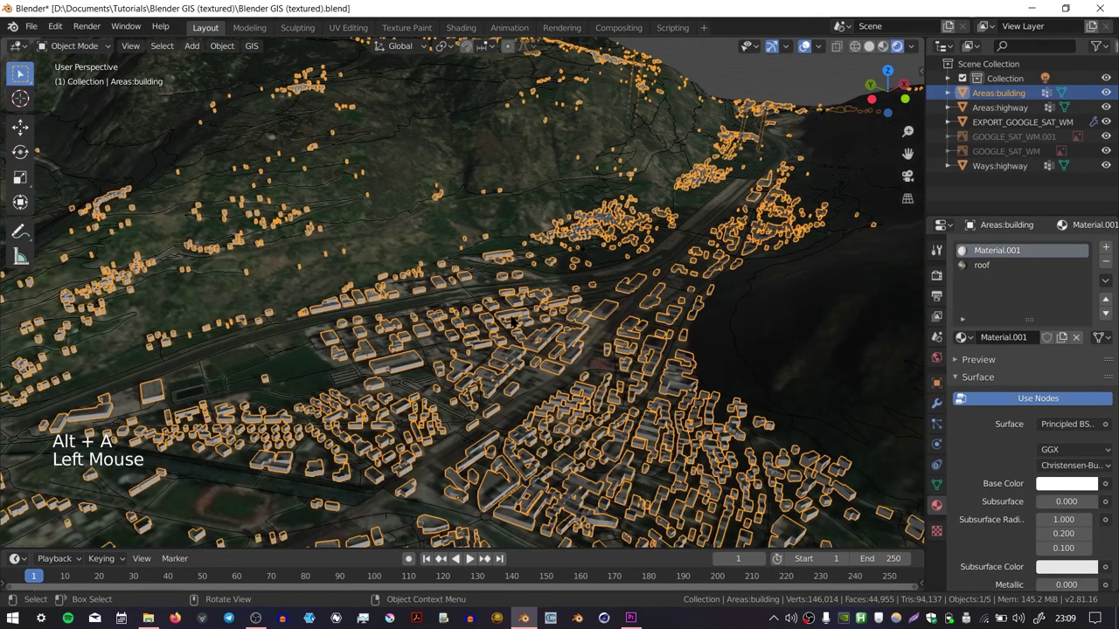
left_click(995, 266)
left_click(1004, 253)
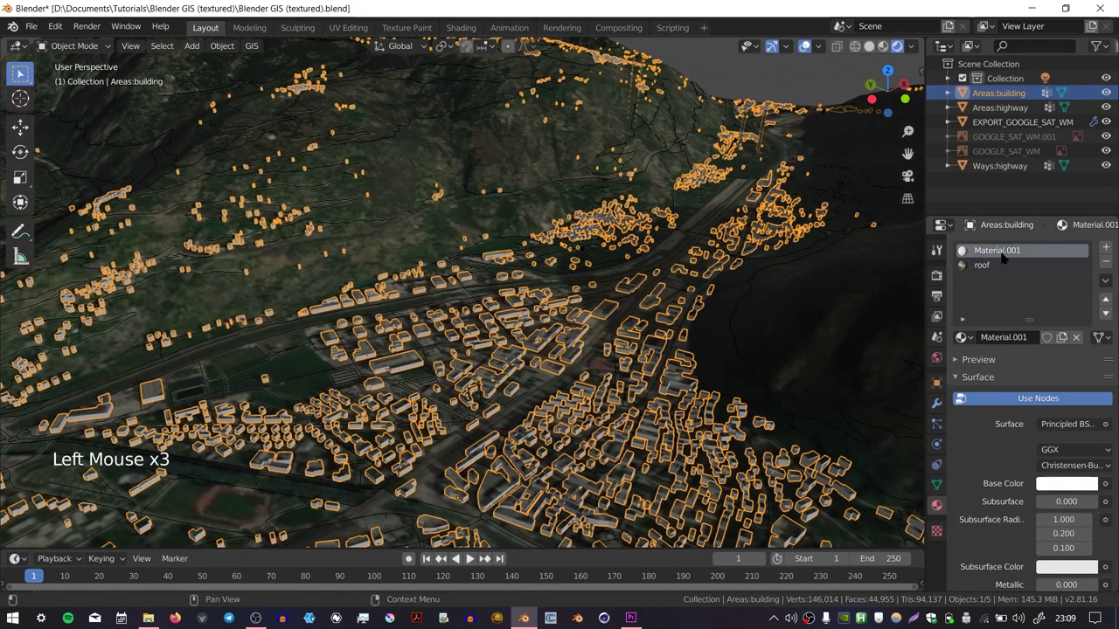
left_click(1062, 486)
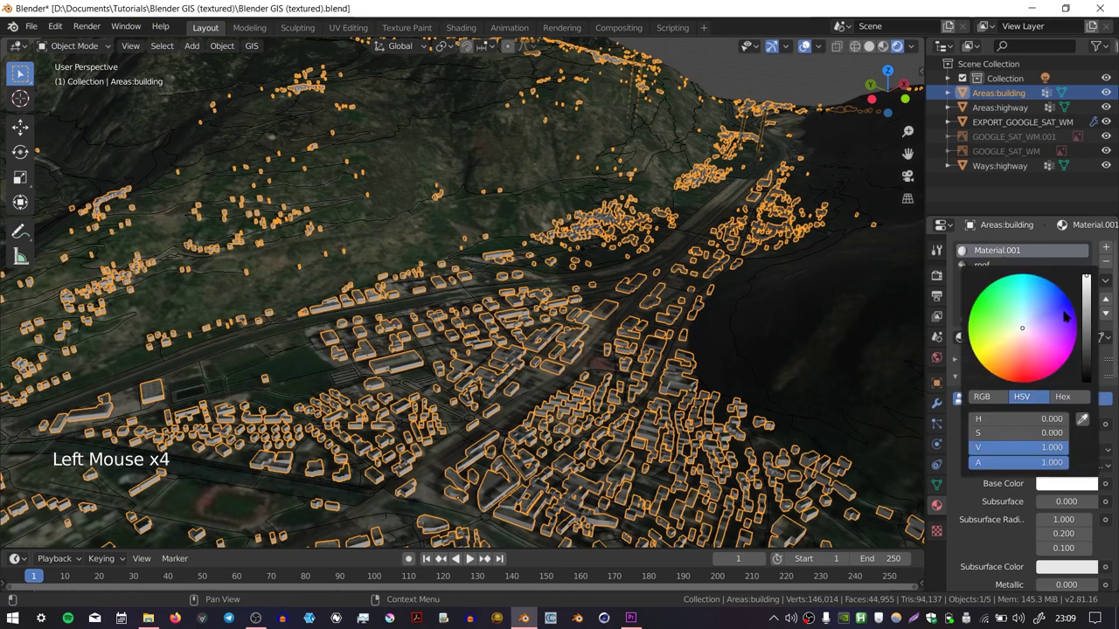
left_click_drag(1087, 313, 1086, 329)
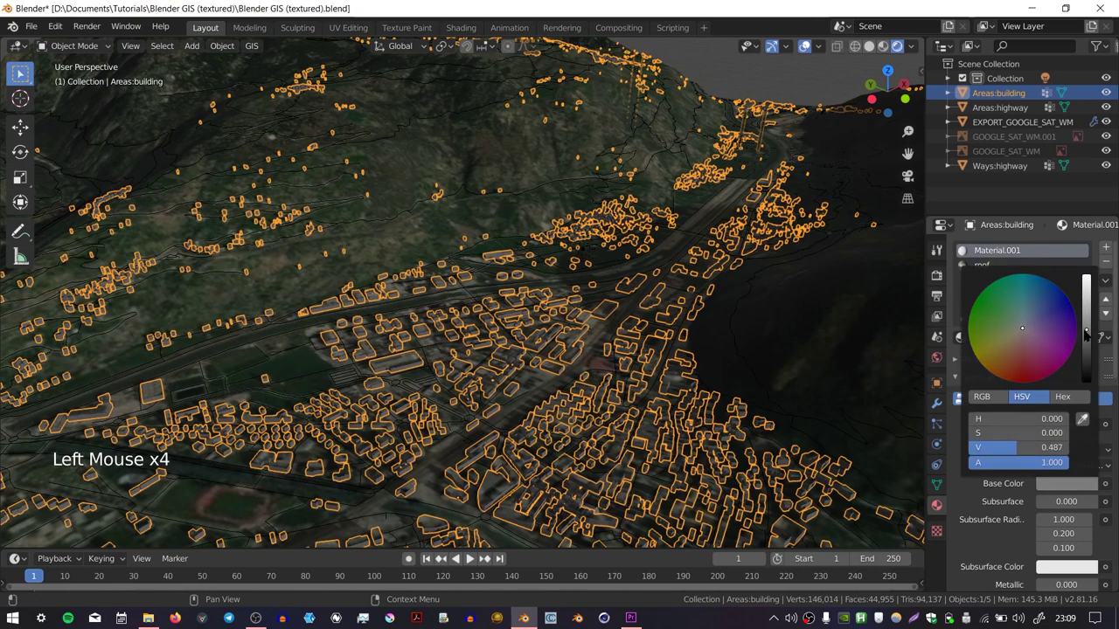
left_click(832, 91)
middle_click_drag(832, 92, 490, 306)
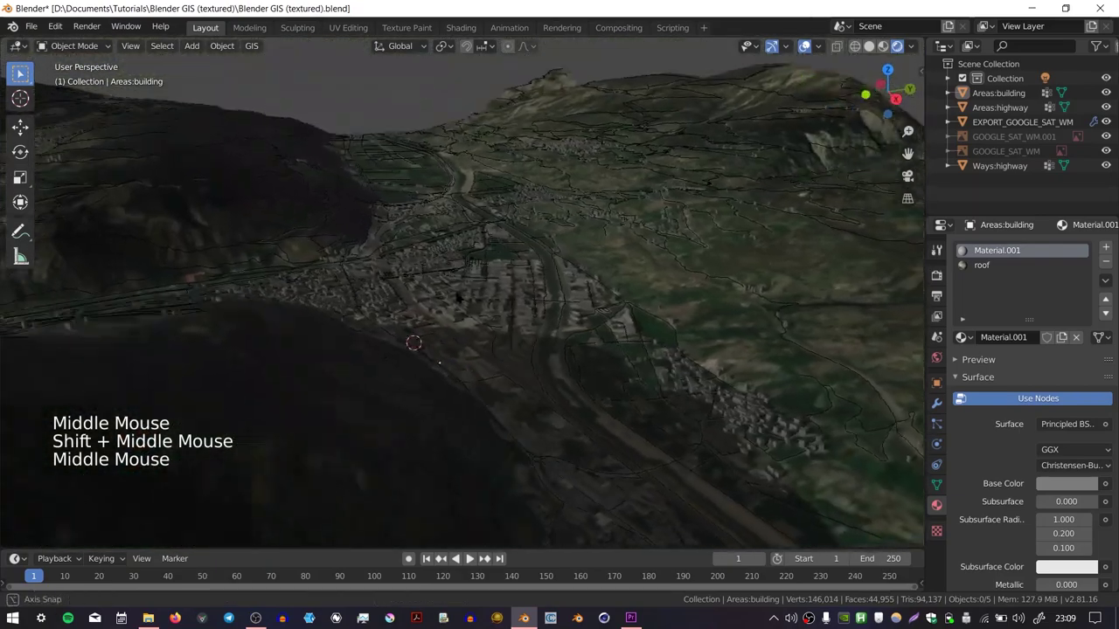